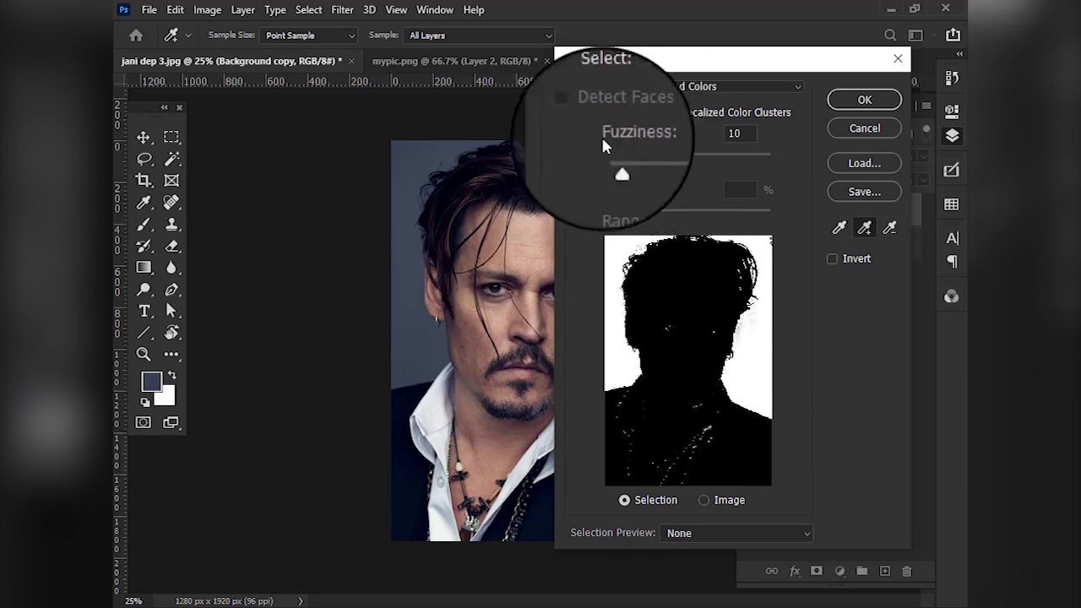
# Step: Accept the Color Range selection of the blue-grey backdrop at fuzziness 10 and turn it into a mask on Background copy
pyautogui.moveTo(614, 164); pyautogui.dragTo(616, 199)
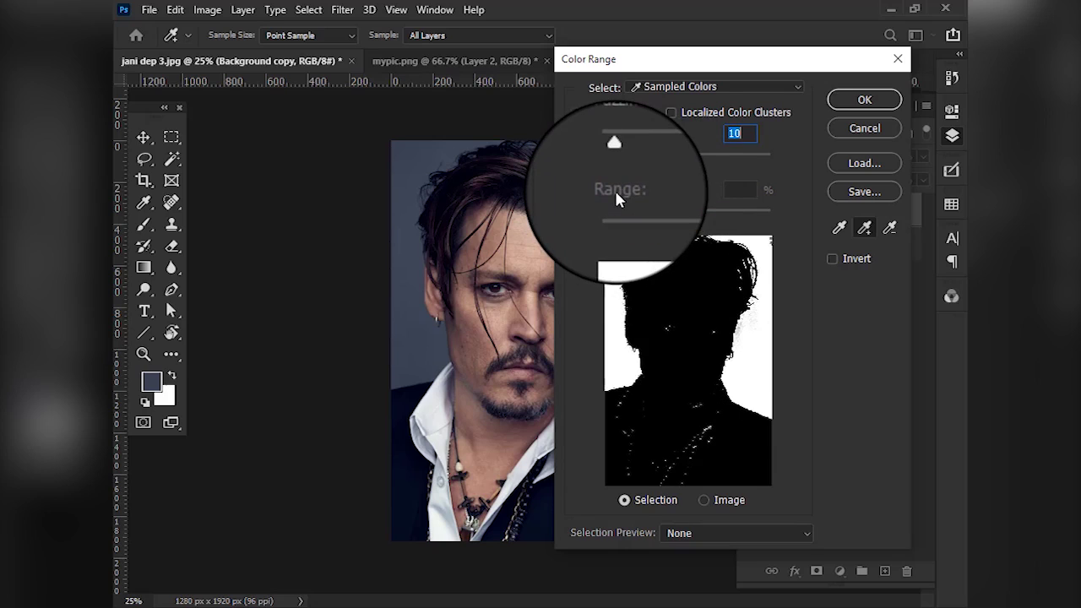
pyautogui.click(858, 100)
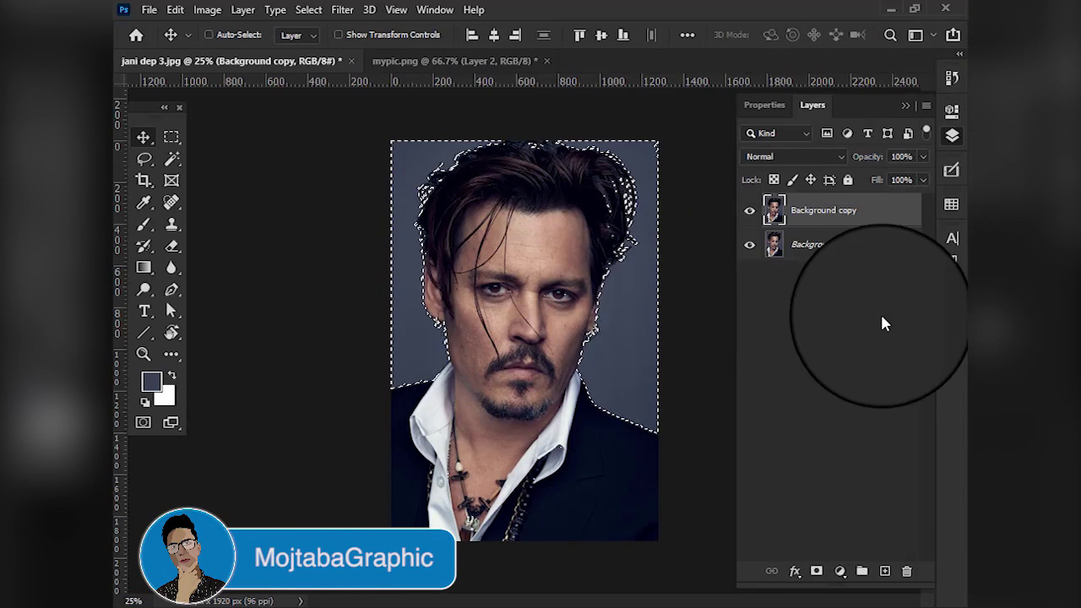
pyautogui.click(816, 570)
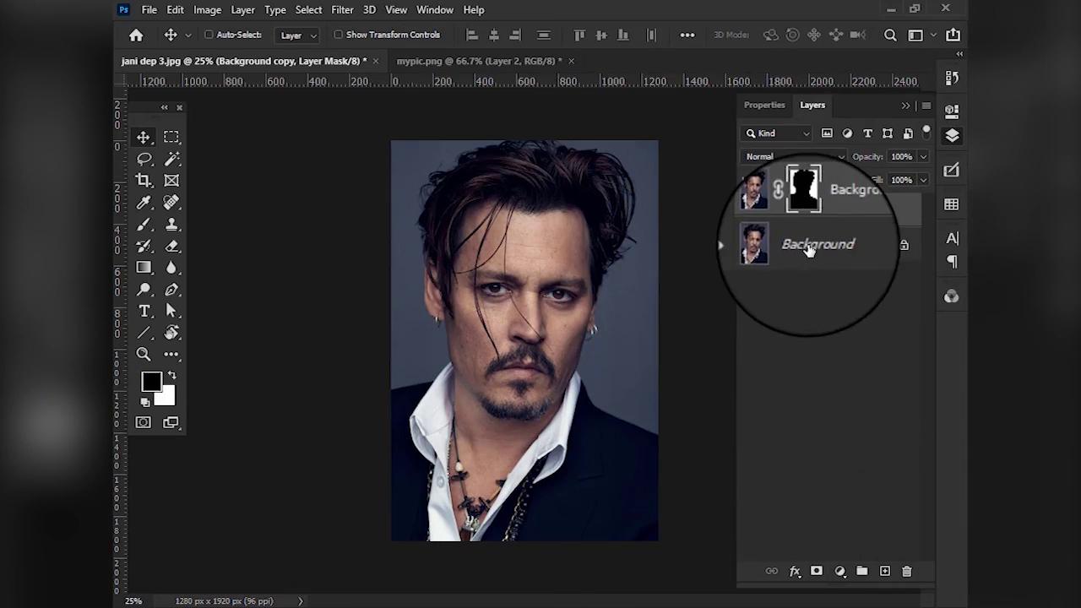
# Step: Hide the Background layer and add a new empty layer directly beneath Background copy
pyautogui.click(750, 247)
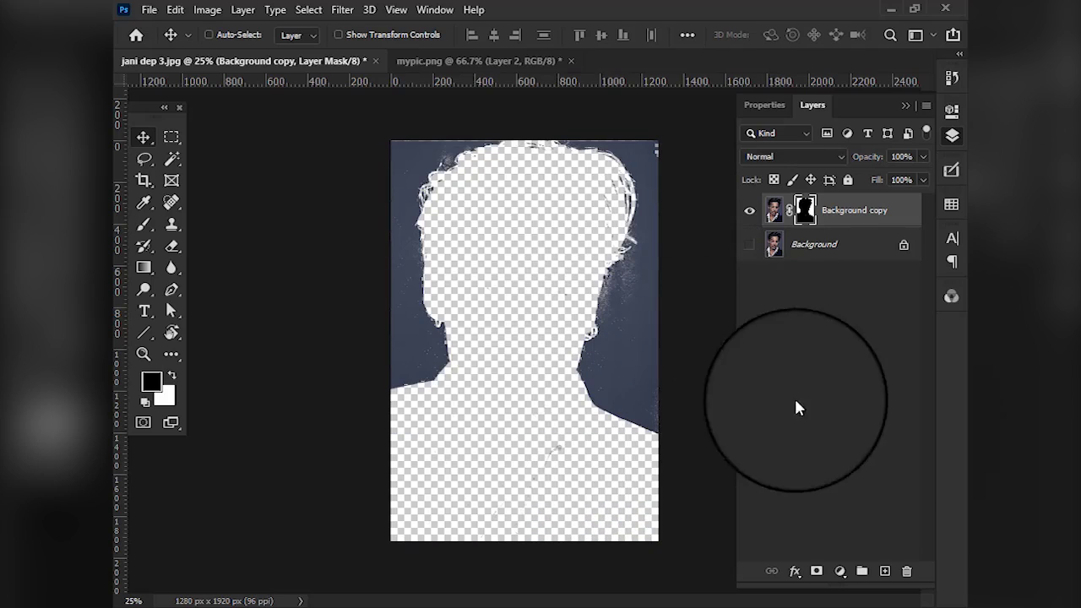
pyautogui.click(884, 571)
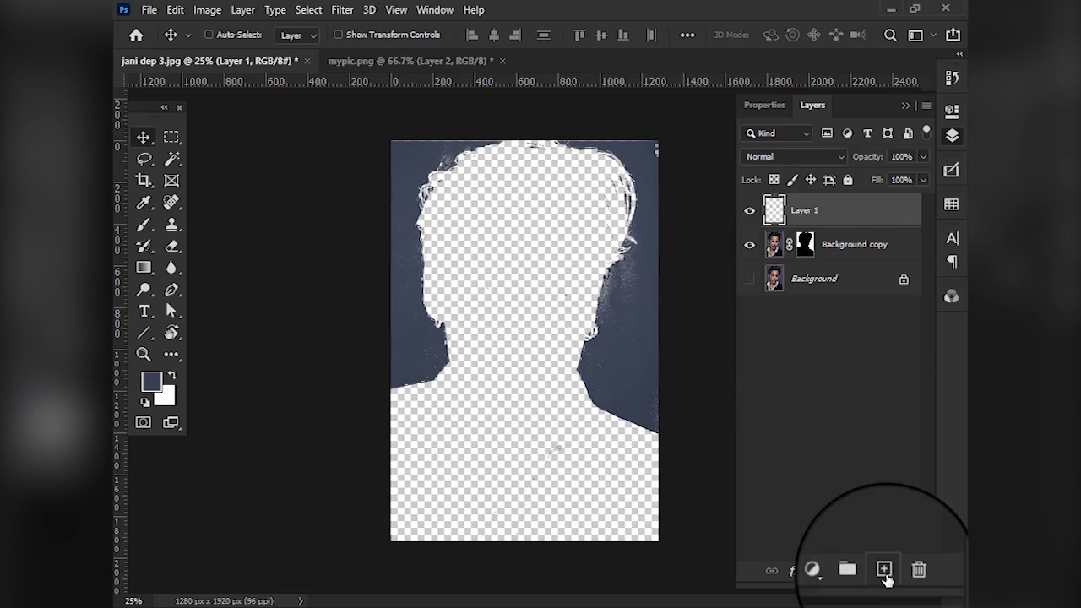
pyautogui.moveTo(820, 212); pyautogui.dragTo(821, 258)
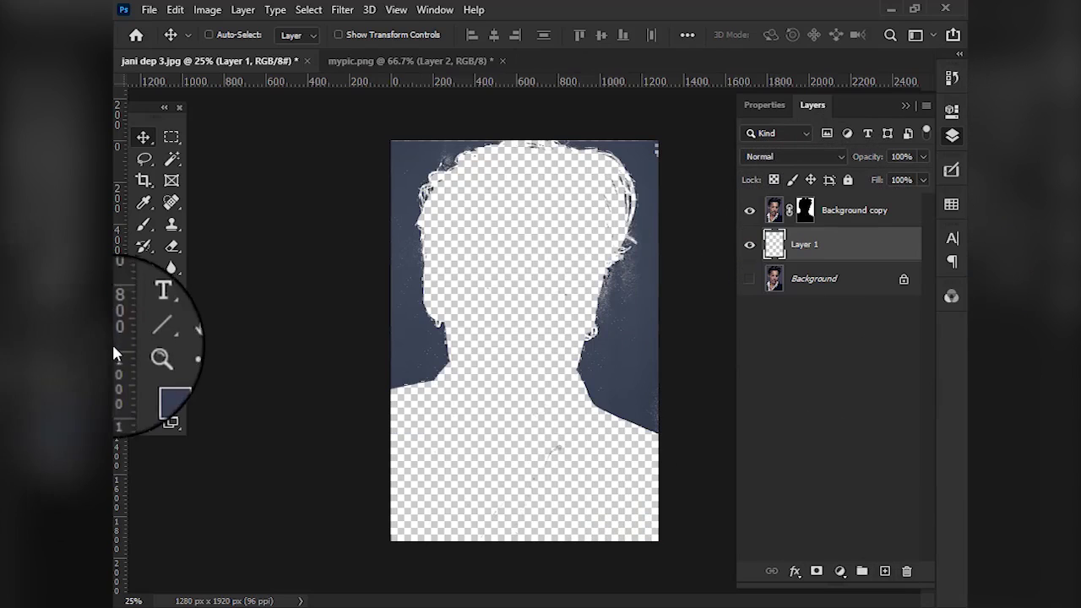
# Step: Set the foreground color to black (000000) and fill the new layer with it
pyautogui.click(151, 381)
pyautogui.click(522, 339)
pyautogui.click(524, 345)
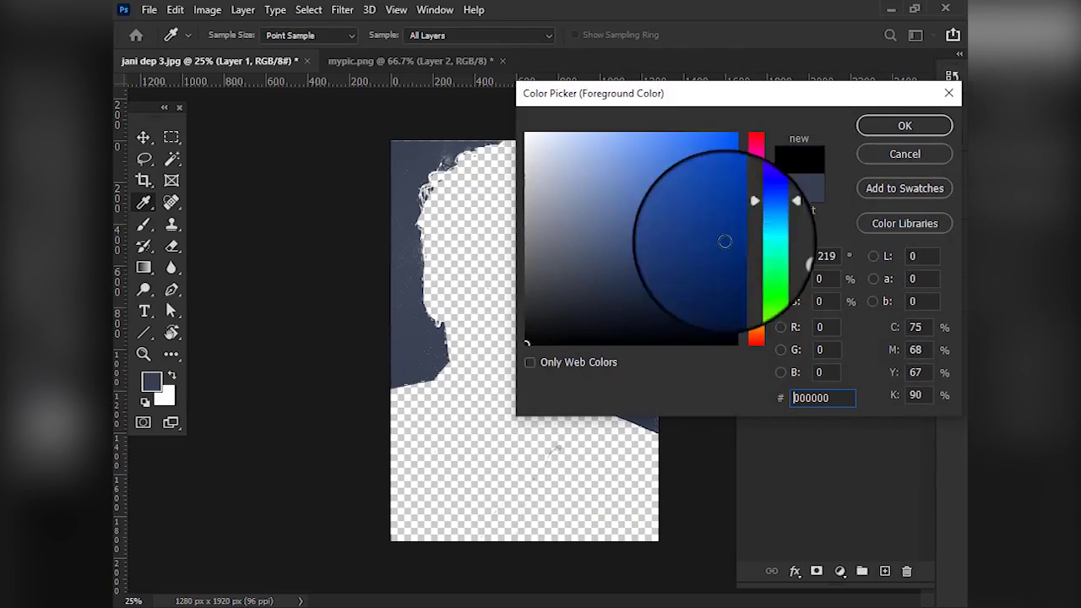
pyautogui.click(905, 125)
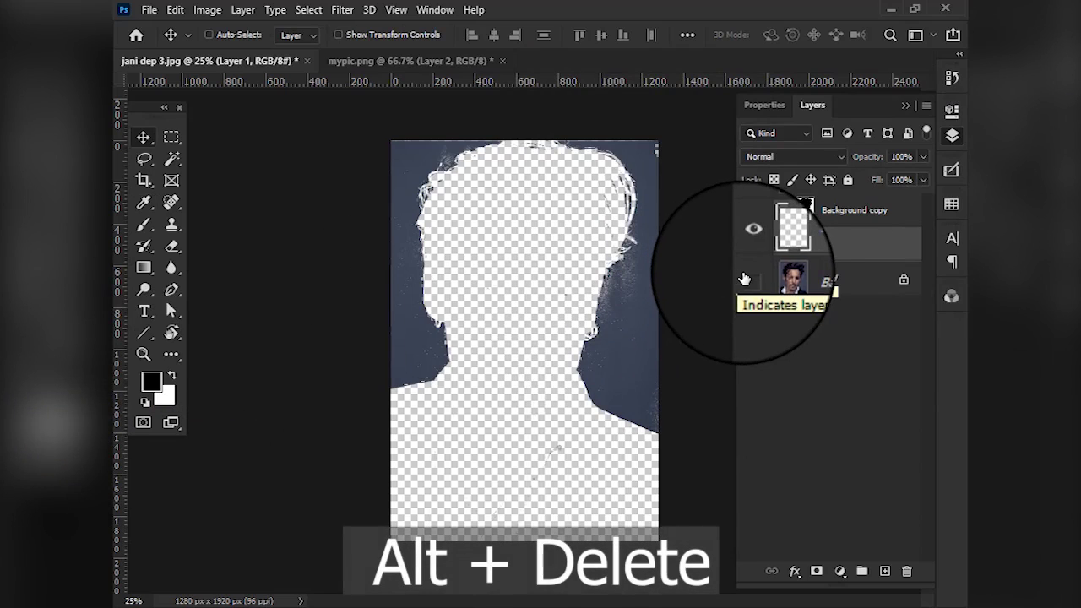
pyautogui.hotkey('alt', 'Delete')
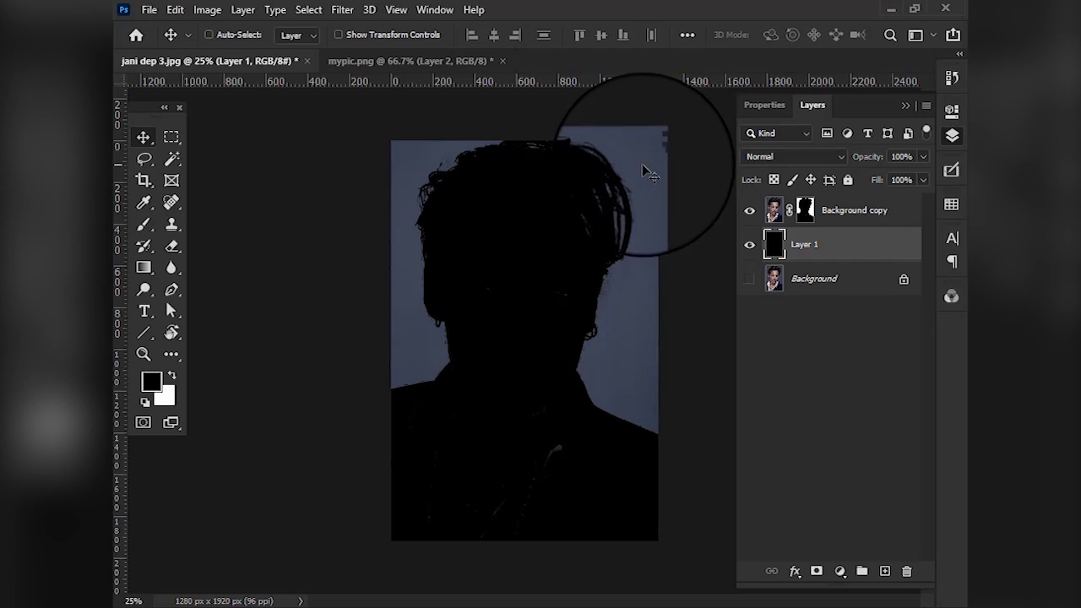
# Step: With the Brush tool at size 35, paint black on the Background copy mask over the faint specks on the jacket and chest
pyautogui.click(804, 208)
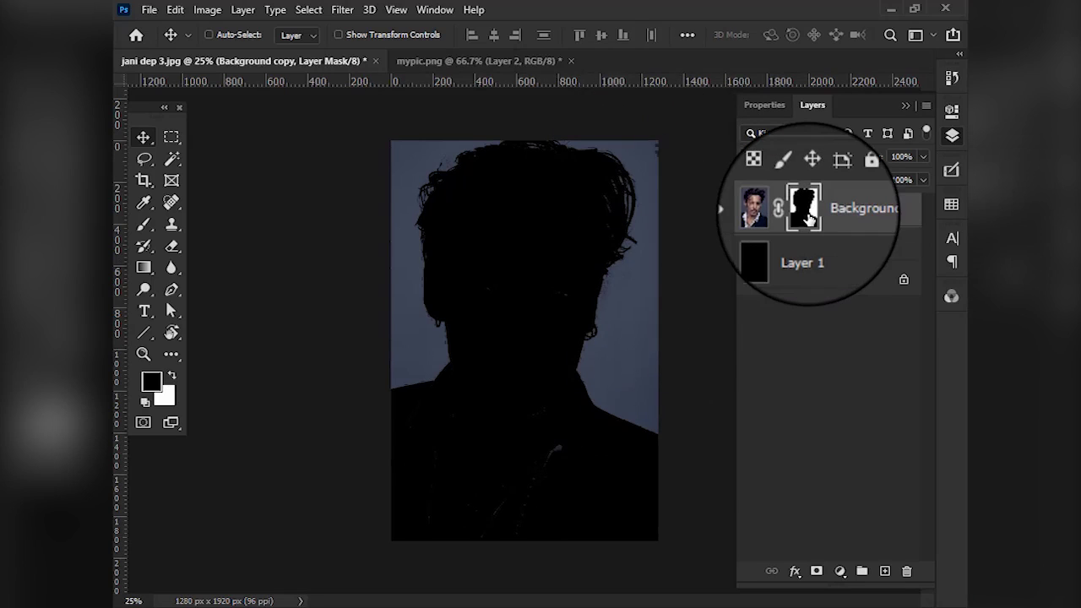
pyautogui.click(144, 224)
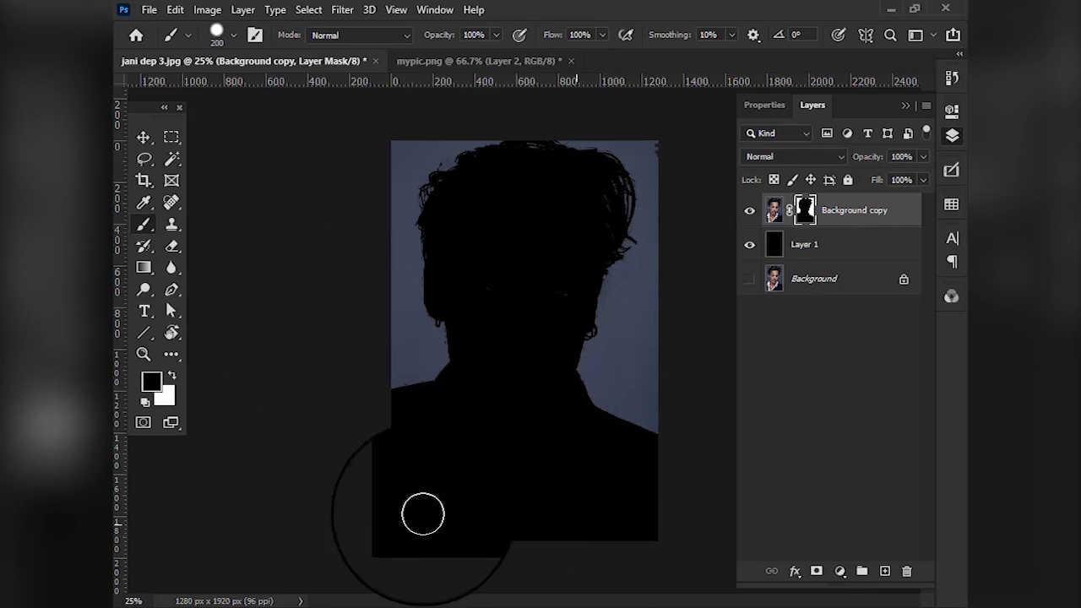
pyautogui.scroll(4, 600, 516)
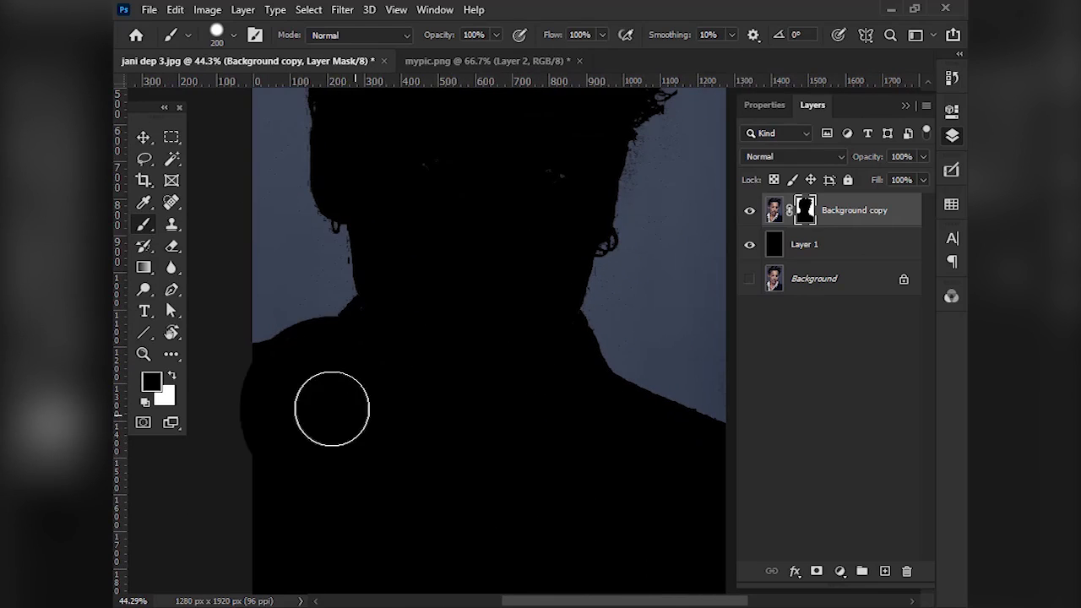
pyautogui.scroll(6, 345, 394)
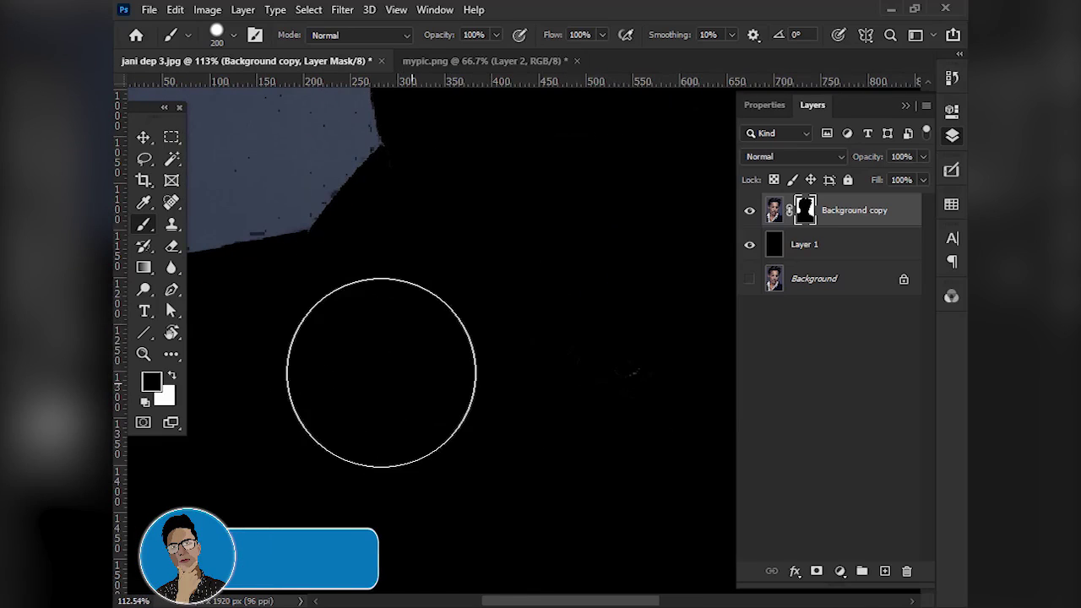
pyautogui.press('[')
pyautogui.press('[')
pyautogui.press('[')
pyautogui.press('[')
pyautogui.press('[')
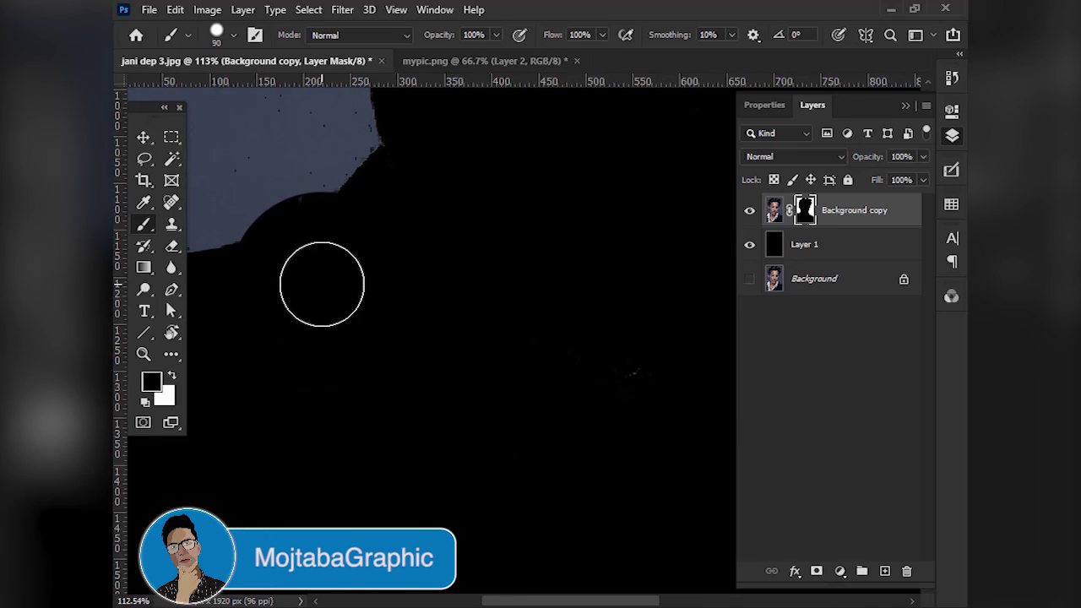
pyautogui.press('[')
pyautogui.press('[')
pyautogui.press('[')
pyautogui.press('[')
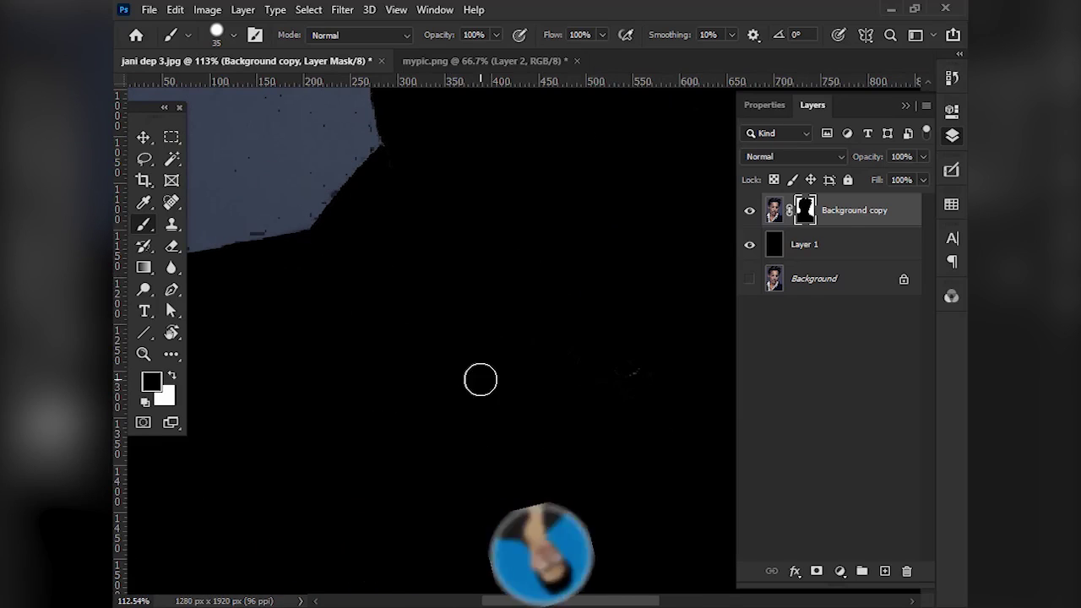
pyautogui.moveTo(619, 383); pyautogui.dragTo(459, 319)
pyautogui.moveTo(583, 583); pyautogui.dragTo(552, 442)
pyautogui.scroll(-6, 552, 442)
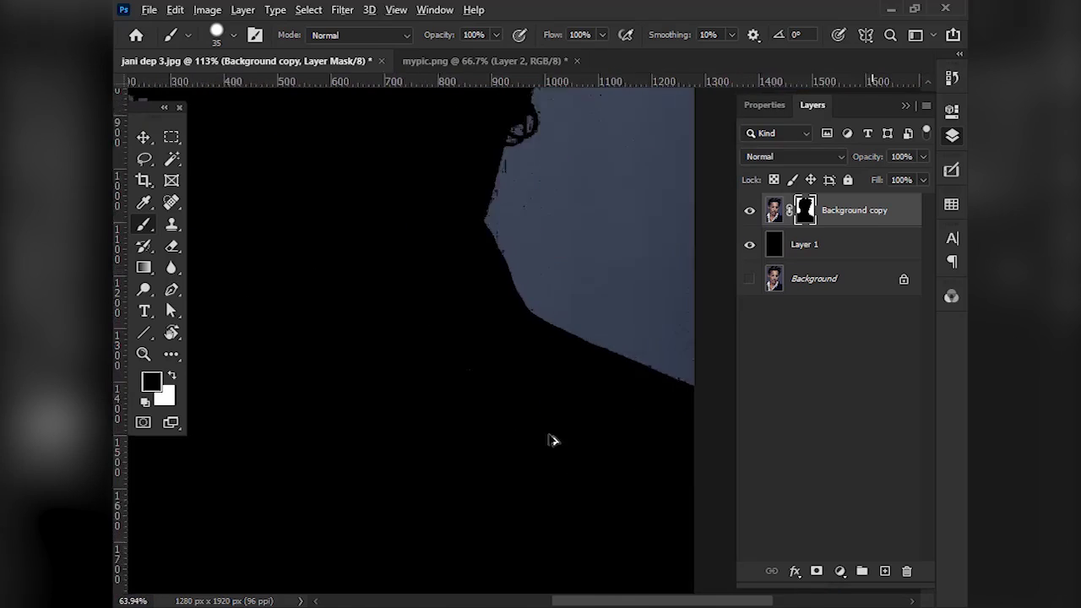
# Step: Enlarge the brush to size 90 and paint black over the remaining specks inside the figure on the mask, undoing stray strokes
pyautogui.press(']')
pyautogui.press(']')
pyautogui.press(']')
pyautogui.press(']')
pyautogui.press(']')
pyautogui.press(']')
pyautogui.press(']')
pyautogui.moveTo(418, 171); pyautogui.dragTo(461, 315)
pyautogui.moveTo(473, 543); pyautogui.dragTo(474, 406)
pyautogui.moveTo(570, 313); pyautogui.dragTo(576, 362)
pyautogui.scroll(3, 519, 372)
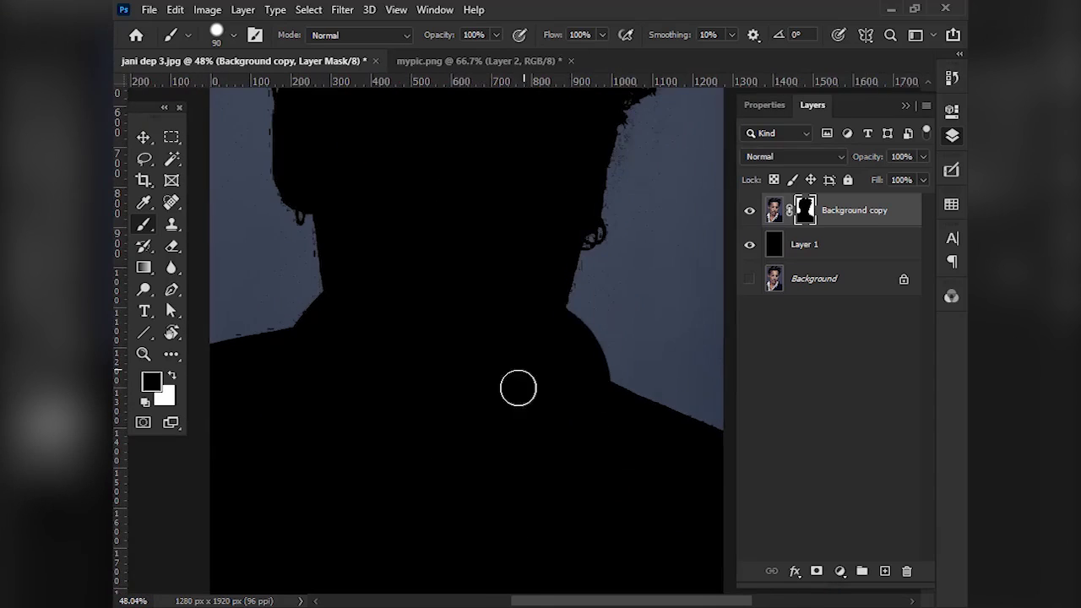
pyautogui.hotkey('ctrl', 'z')
pyautogui.moveTo(518, 389); pyautogui.dragTo(443, 396)
pyautogui.moveTo(367, 422); pyautogui.dragTo(412, 443)
pyautogui.scroll(-5, 545, 487)
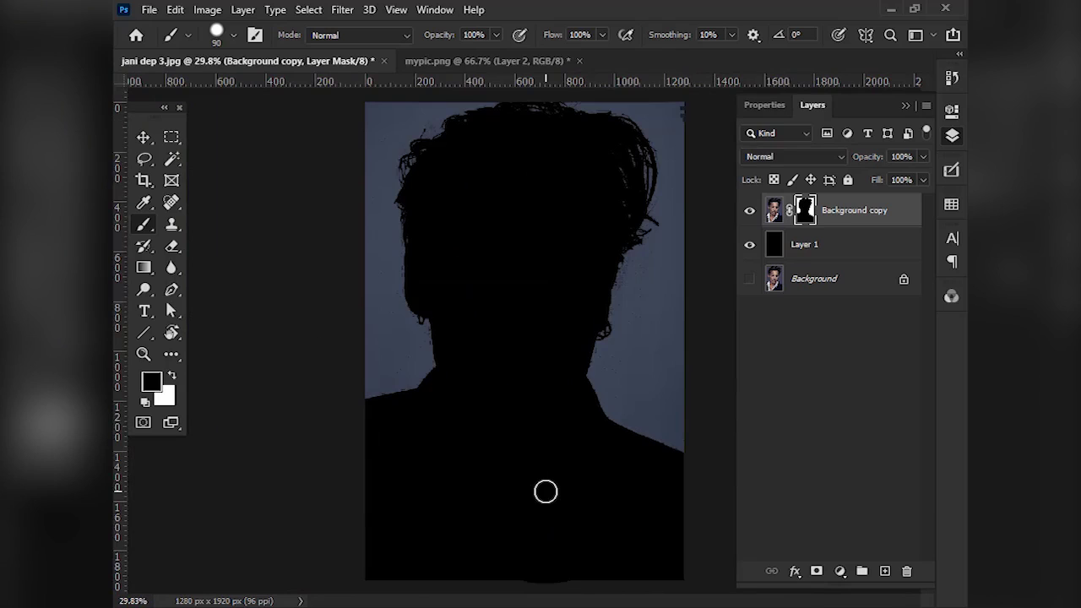
pyautogui.moveTo(499, 229); pyautogui.dragTo(548, 163)
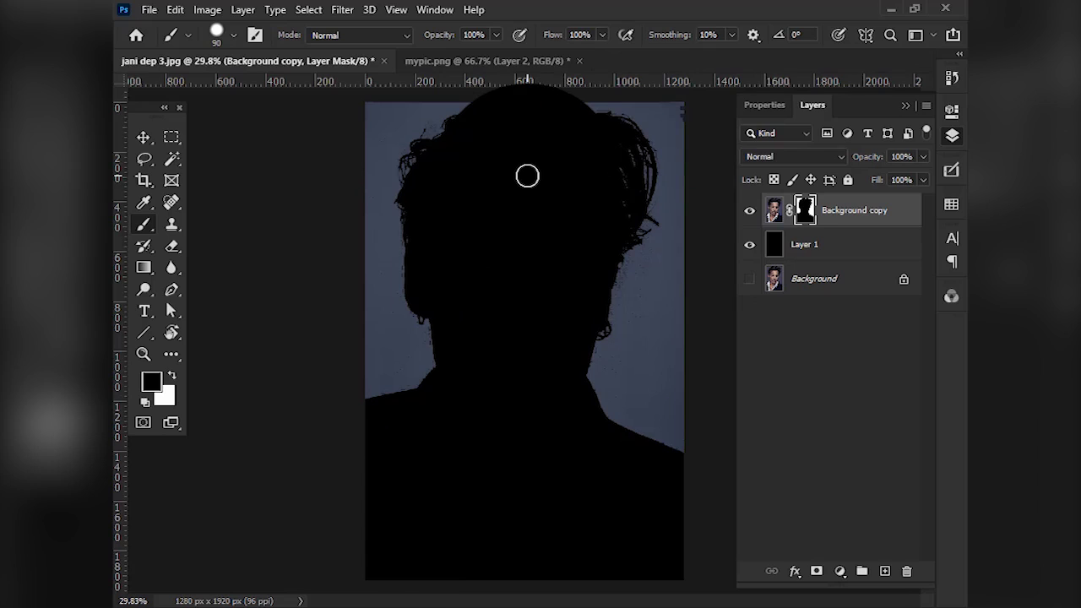
pyautogui.hotkey('ctrl', 'z')
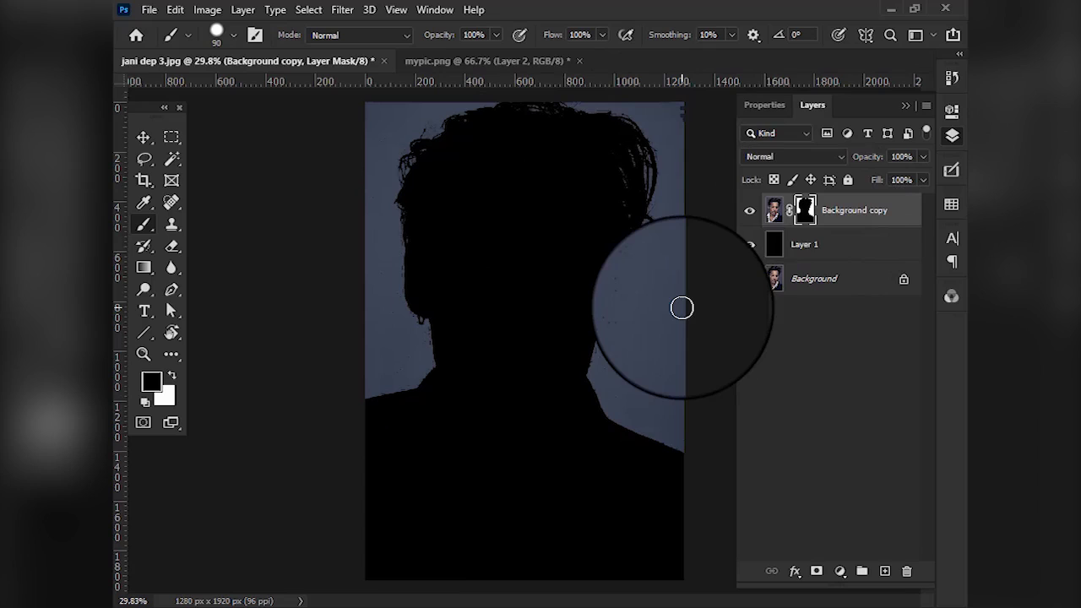
# Step: Invert the Background copy layer mask to reveal the man and hide the backdrop
pyautogui.hotkey('ctrl', 'i')
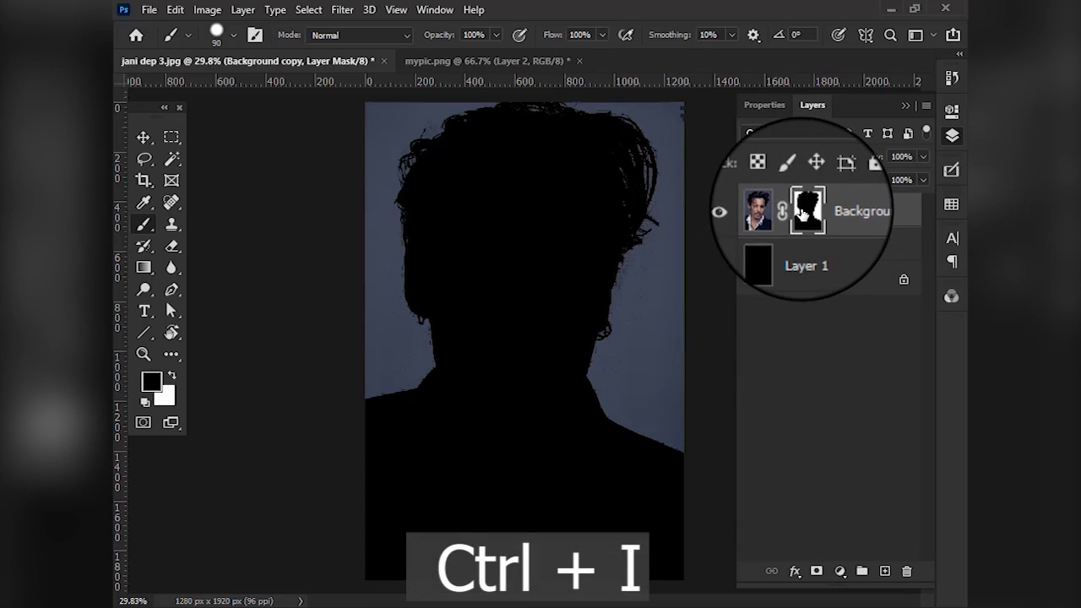
pyautogui.hotkey('ctrl', 'i')
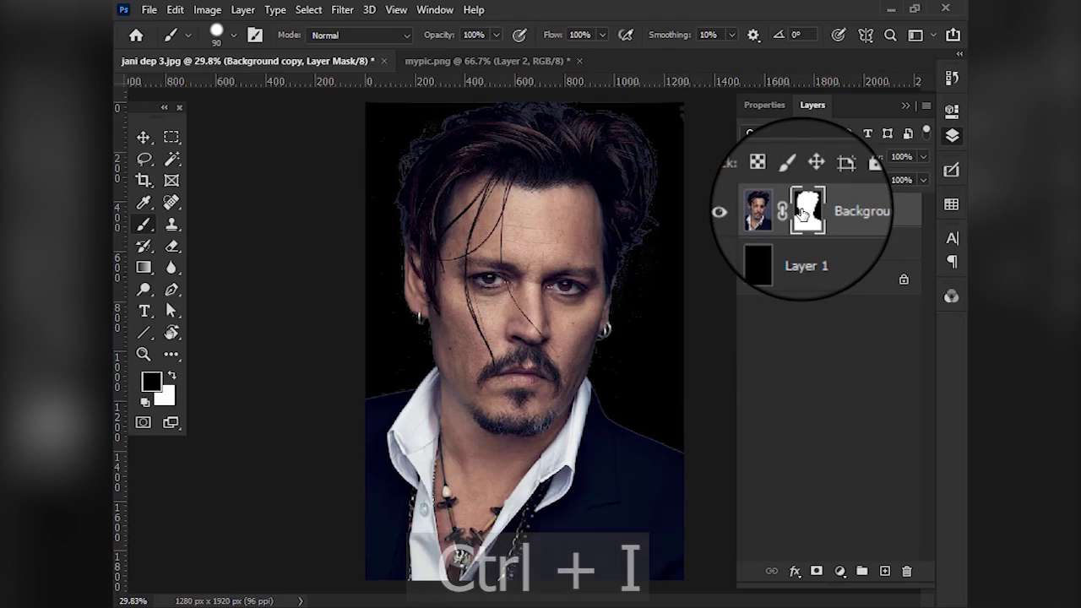
# Step: Paint black on the mask over the backdrop specks beside the neck, shoulder and earring, enlarging the brush to size 100
pyautogui.scroll(3, 686, 384)
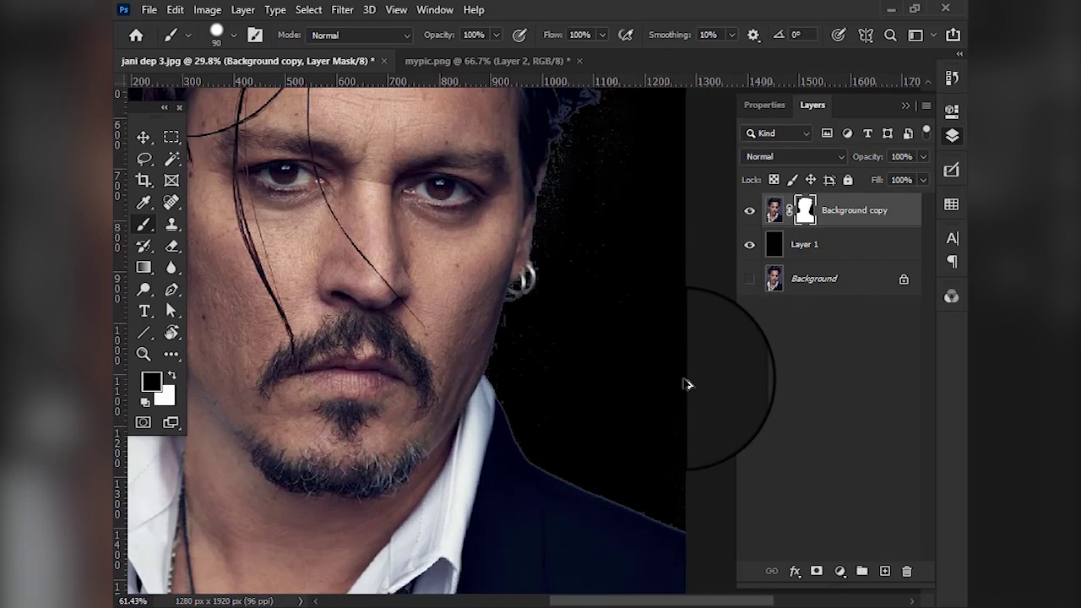
pyautogui.moveTo(598, 328); pyautogui.dragTo(581, 409)
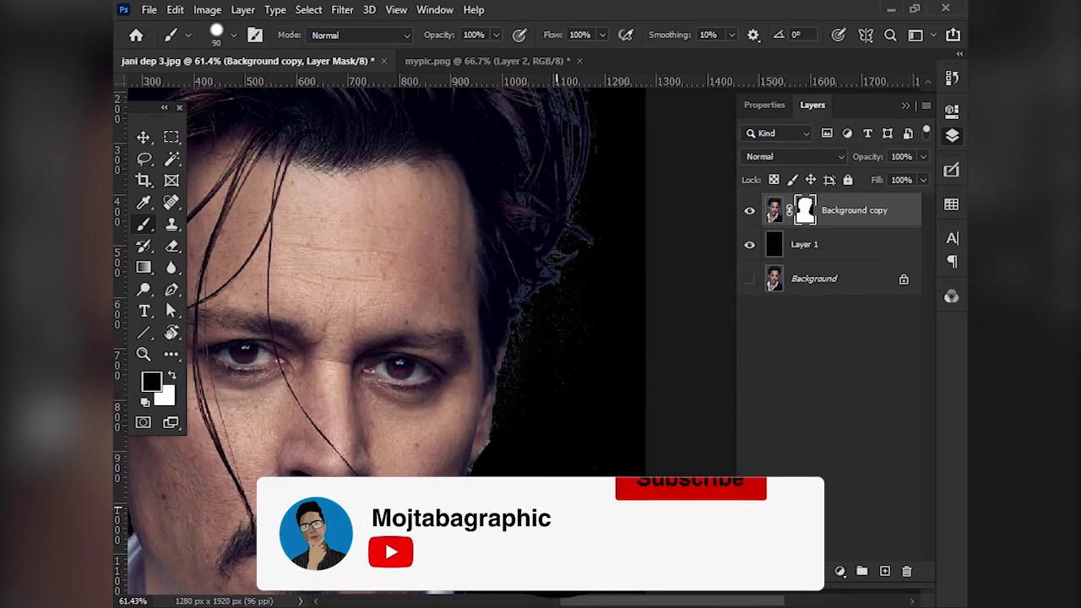
pyautogui.moveTo(556, 504); pyautogui.dragTo(505, 415)
pyautogui.moveTo(521, 475); pyautogui.dragTo(468, 408)
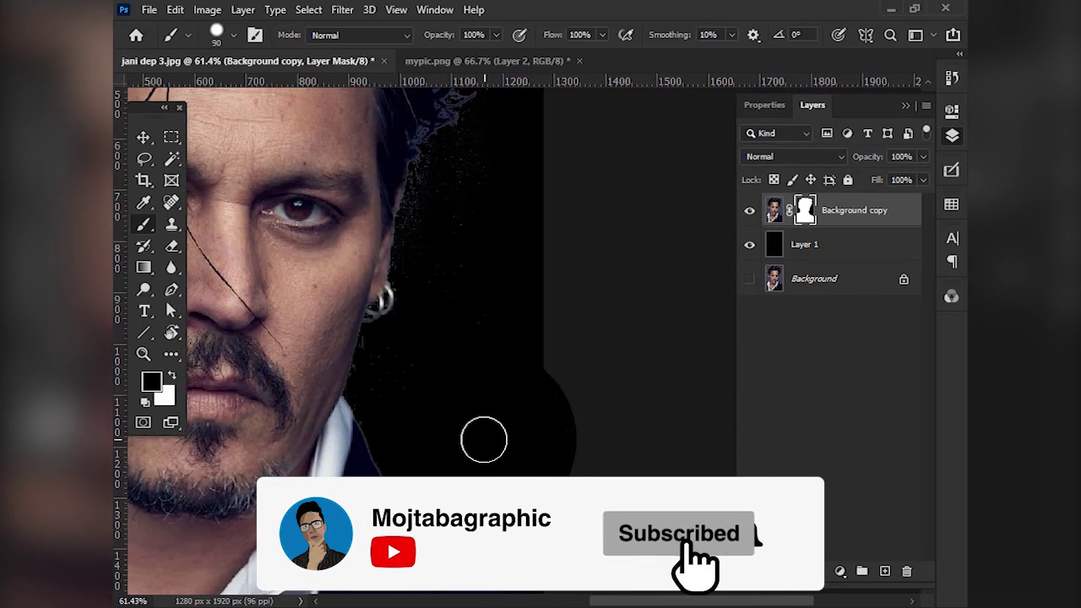
pyautogui.scroll(2, 482, 439)
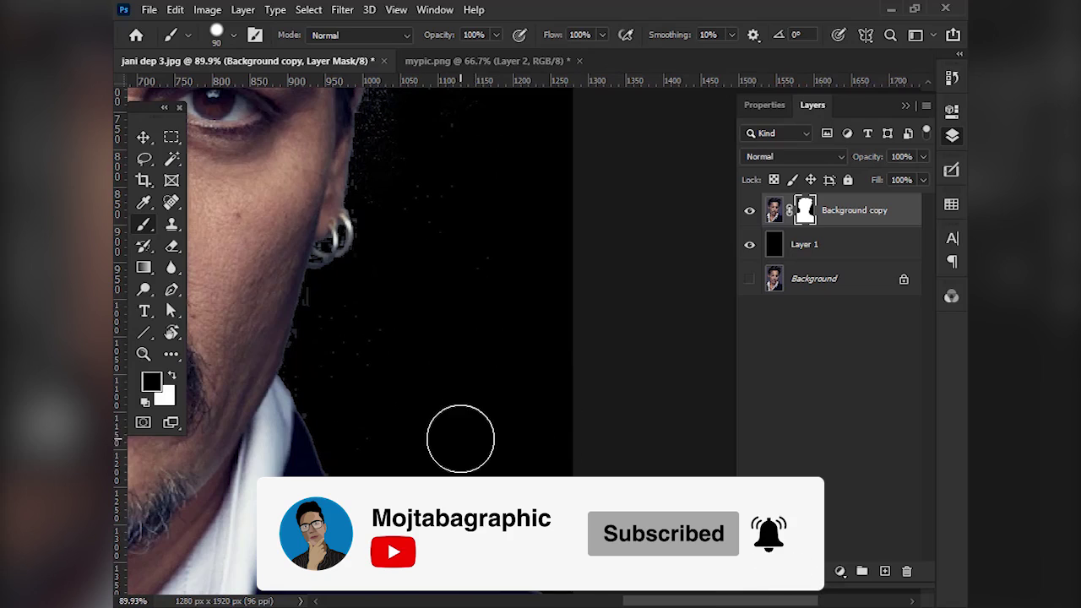
pyautogui.scroll(6, 540, 456)
pyautogui.press(']')
pyautogui.scroll(-2, 507, 459)
pyautogui.moveTo(278, 371); pyautogui.dragTo(524, 338)
pyautogui.moveTo(319, 330); pyautogui.dragTo(249, 268)
pyautogui.moveTo(248, 211); pyautogui.dragTo(412, 295)
pyautogui.scroll(-4, 515, 310)
pyautogui.moveTo(587, 462); pyautogui.dragTo(533, 462)
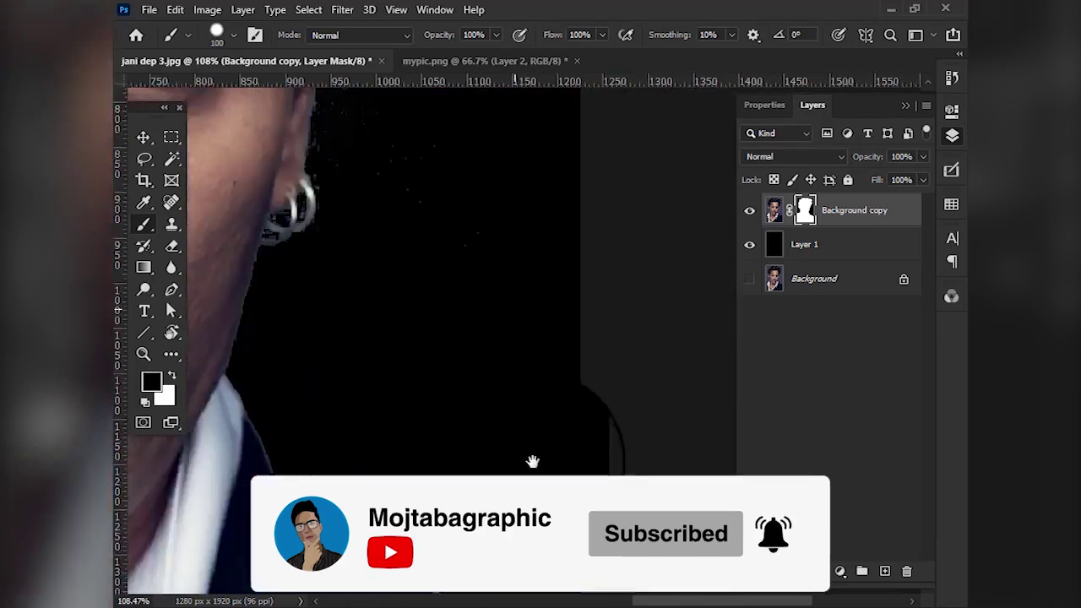
# Step: Clean the remaining backdrop specks around the man's outline with black on the mask, varying the brush size down to 10 for tight edges
pyautogui.scroll(7, 447, 393)
pyautogui.press('[')
pyautogui.press('[')
pyautogui.press('[')
pyautogui.press('[')
pyautogui.press('[')
pyautogui.press('[')
pyautogui.press('[')
pyautogui.press('[')
pyautogui.press('[')
pyautogui.press('[')
pyautogui.press('[')
pyautogui.press('[')
pyautogui.moveTo(446, 393)
pyautogui.mouseDown()
pyautogui.moveTo(497, 461)
pyautogui.moveTo(599, 398)
pyautogui.moveTo(508, 462)
pyautogui.moveTo(431, 412)
pyautogui.mouseUp()
pyautogui.press(']')
pyautogui.press(']')
pyautogui.scroll(-7, 431, 338)
pyautogui.moveTo(431, 338)
pyautogui.mouseDown()
pyautogui.moveTo(504, 268)
pyautogui.moveTo(403, 253)
pyautogui.mouseUp()
pyautogui.scroll(4, 410, 270)
pyautogui.press(']')
pyautogui.press(']')
pyautogui.press(']')
pyautogui.press(']')
pyautogui.moveTo(278, 211)
pyautogui.mouseDown()
pyautogui.moveTo(411, 270)
pyautogui.moveTo(417, 408)
pyautogui.moveTo(428, 352)
pyautogui.moveTo(683, 227)
pyautogui.mouseUp()
pyautogui.scroll(2, 428, 352)
pyautogui.press('[')
pyautogui.press('[')
pyautogui.press('[')
pyautogui.press('[')
pyautogui.scroll(-6, 420, 288)
pyautogui.press(']')
pyautogui.press(']')
pyautogui.press(']')
pyautogui.moveTo(419, 288)
pyautogui.mouseDown()
pyautogui.moveTo(512, 436)
pyautogui.moveTo(434, 442)
pyautogui.moveTo(295, 287)
pyautogui.mouseUp()
pyautogui.scroll(5, 512, 437)
pyautogui.press('[')
pyautogui.press('[')
pyautogui.press('[')
pyautogui.press('[')
pyautogui.press('[')
pyautogui.press('[')
pyautogui.moveTo(483, 326); pyautogui.dragTo(423, 397)
pyautogui.scroll(-12, 368, 370)
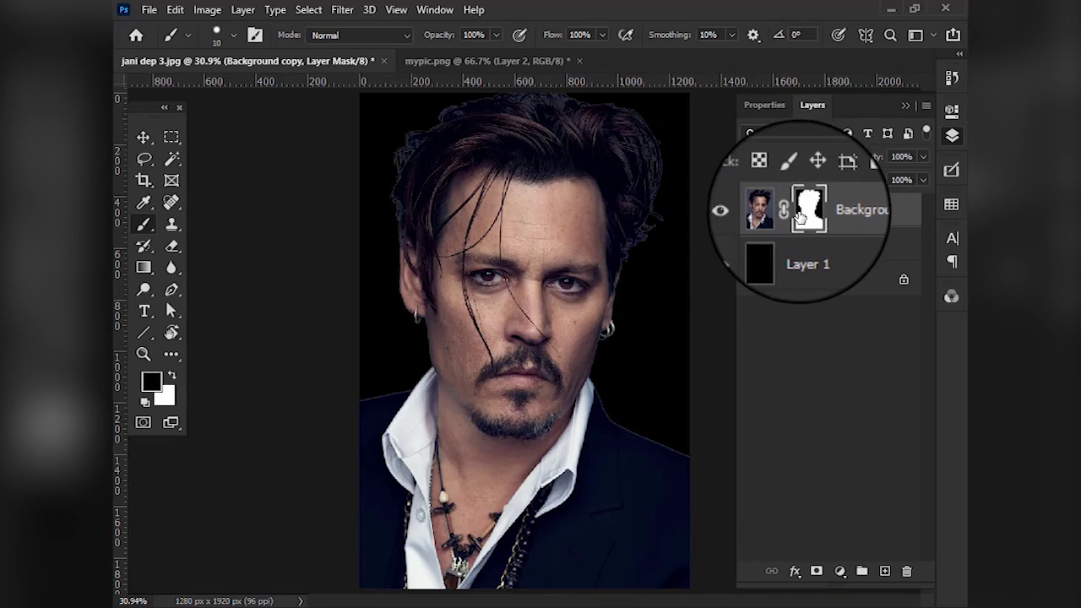
# Step: Open the Minimum filter for the layer mask with a radius of 1 pixel and move its dialog off the face
pyautogui.click(342, 10)
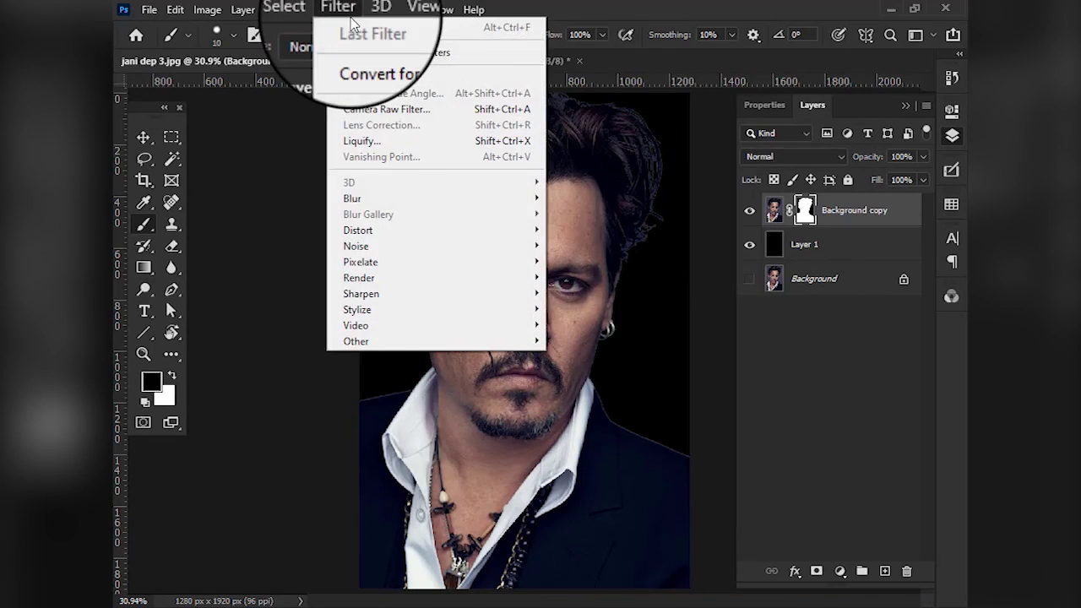
pyautogui.moveTo(369, 341)
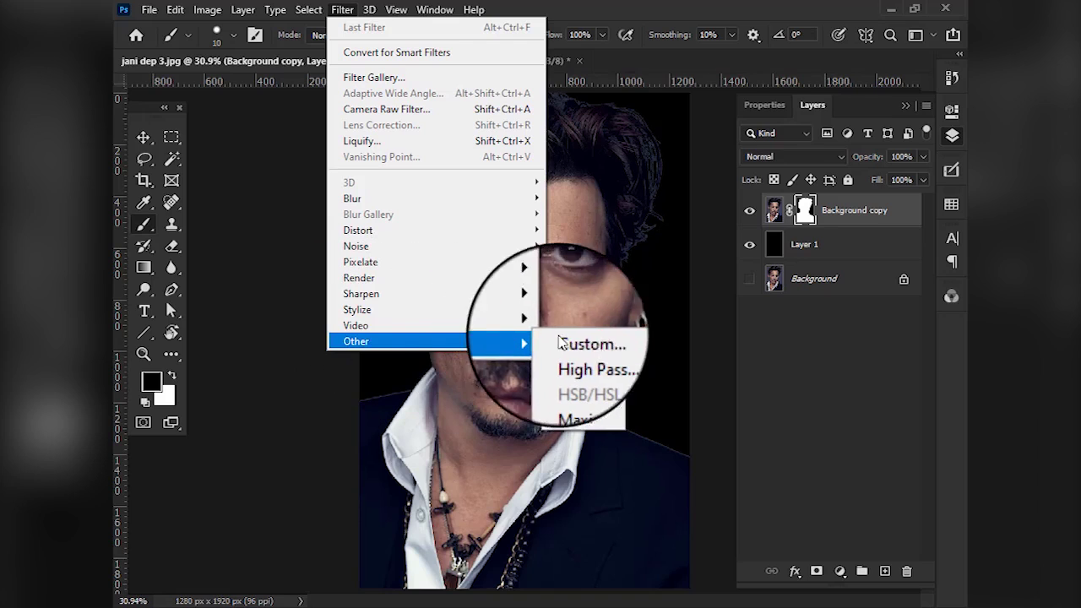
pyautogui.click(591, 406)
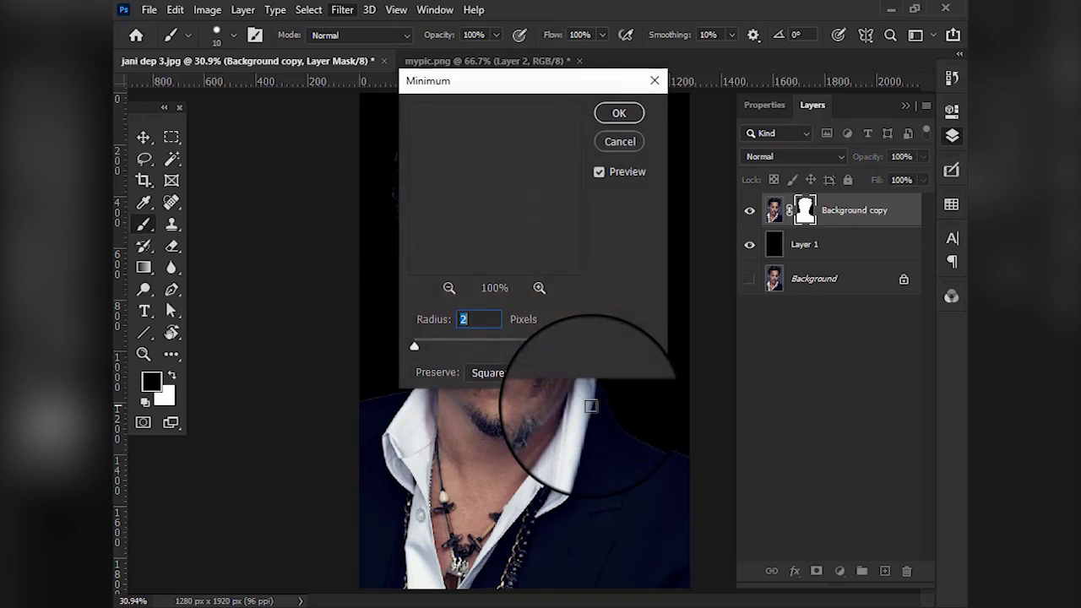
pyautogui.moveTo(501, 81); pyautogui.dragTo(624, 193)
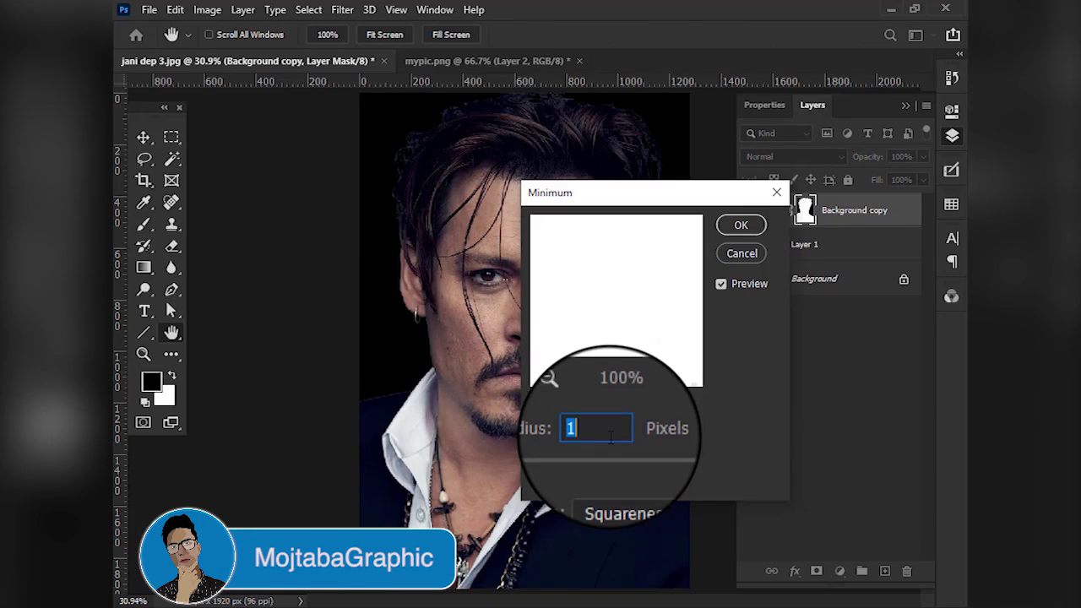
# Step: Set the Minimum radius to 2 pixels, compare the mask edge with and without the preview, and apply the filter
pyautogui.click(723, 284)
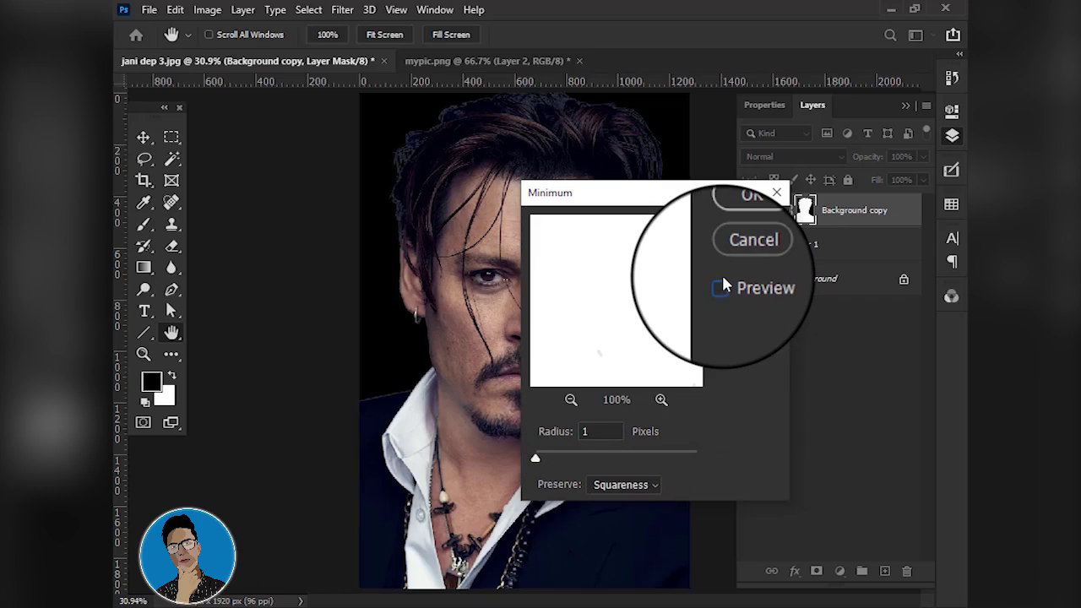
pyautogui.click(723, 284)
pyautogui.click(721, 285)
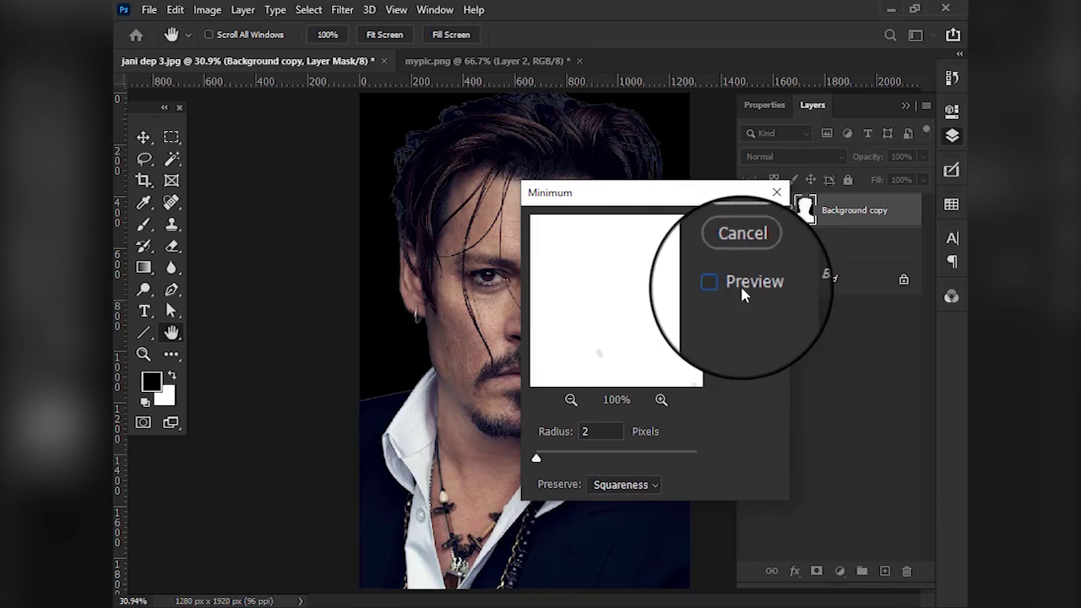
pyautogui.click(722, 286)
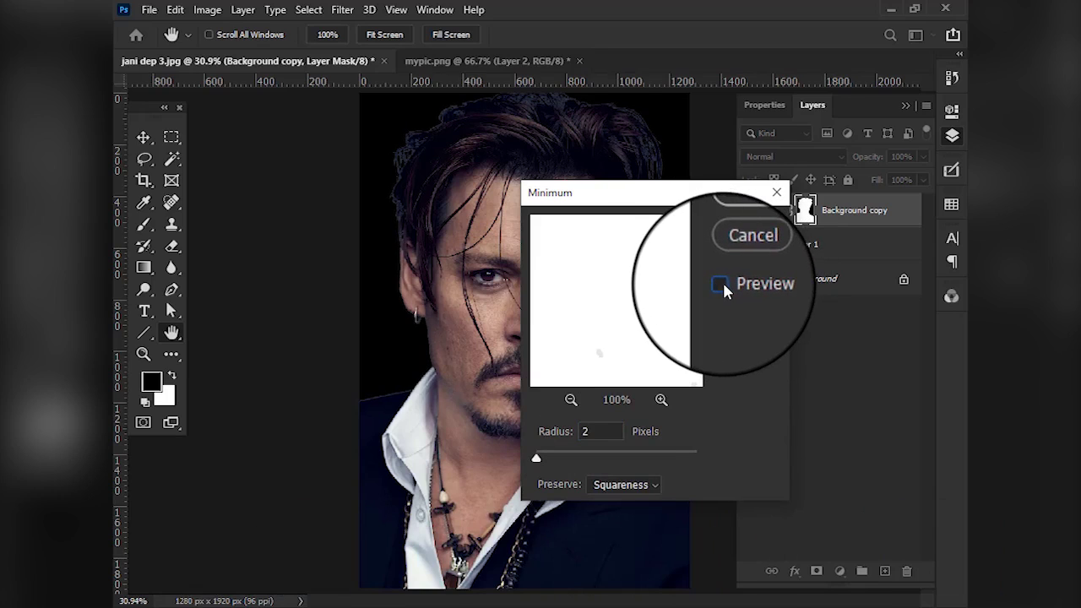
pyautogui.click(722, 285)
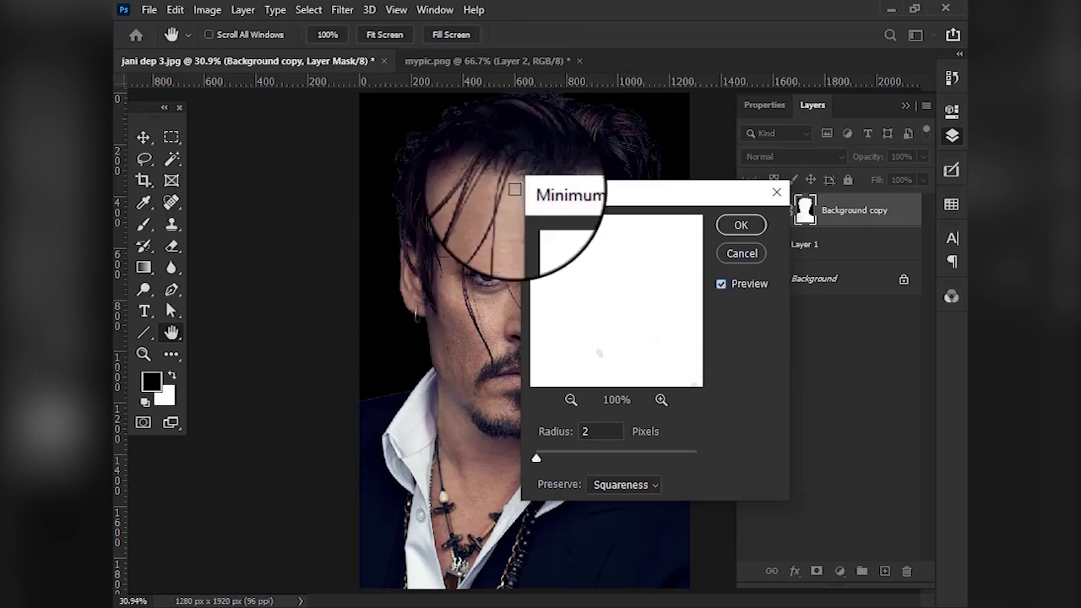
pyautogui.click(722, 285)
pyautogui.click(722, 285)
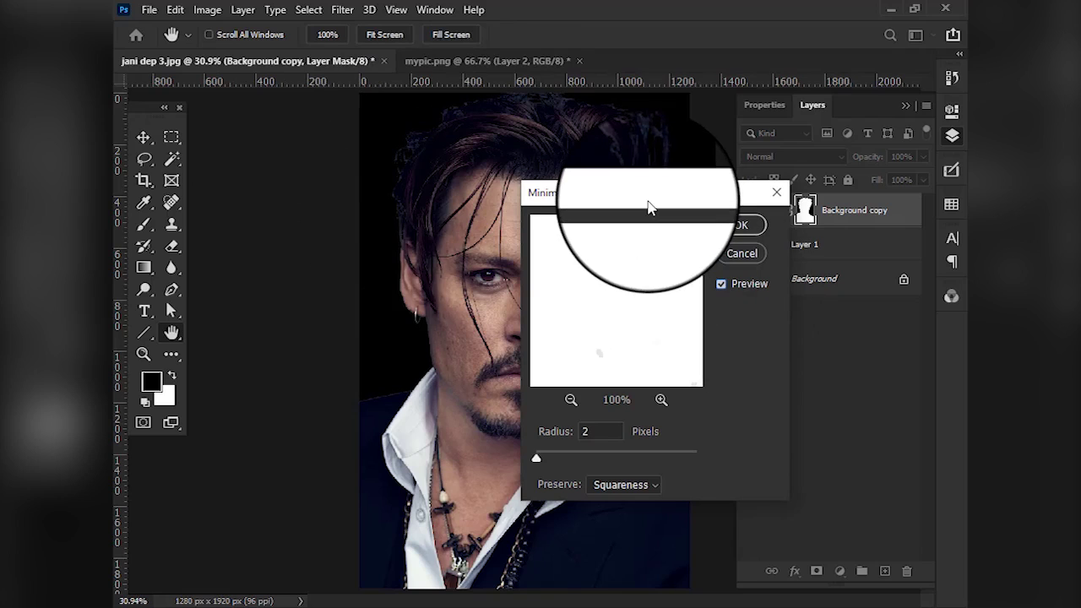
pyautogui.moveTo(648, 207); pyautogui.dragTo(524, 235)
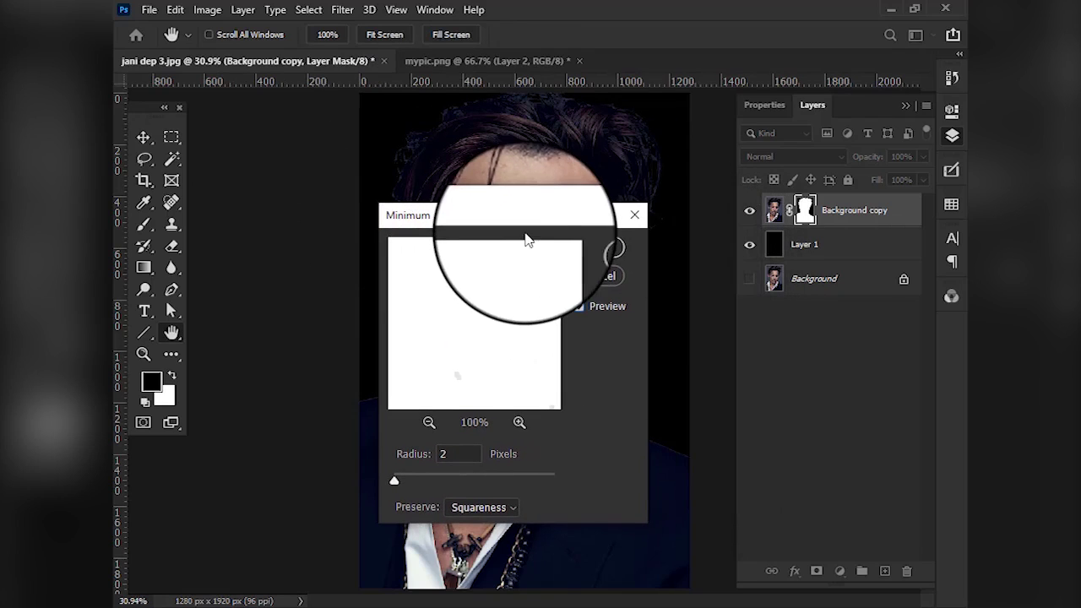
pyautogui.click(594, 245)
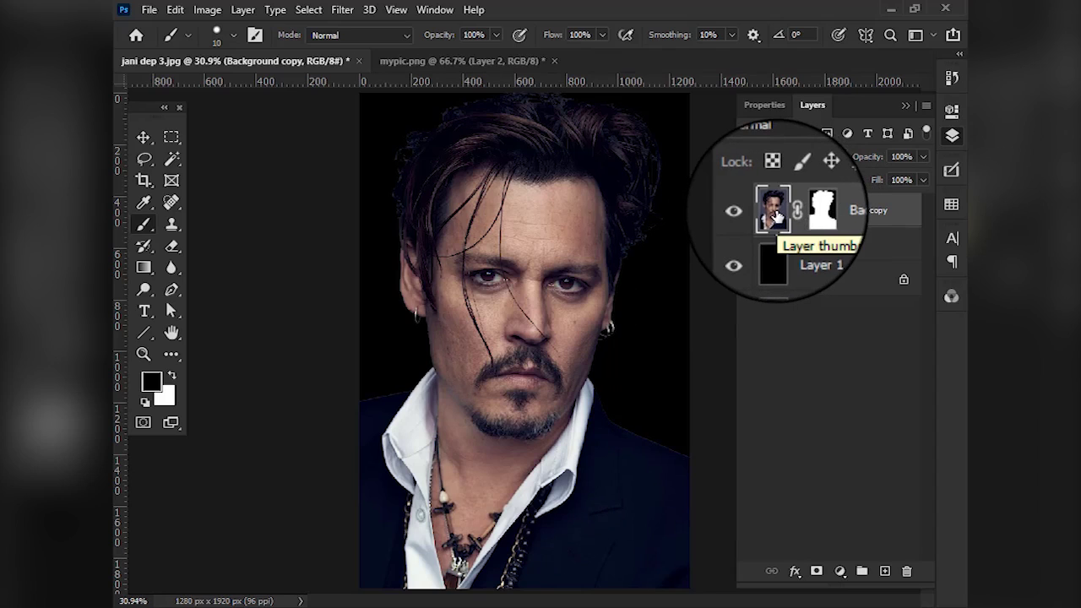
# Step: Desaturate the Background copy portrait and apply its layer mask permanently to the layer
pyautogui.hotkey('ctrl', 'shift', 'u')
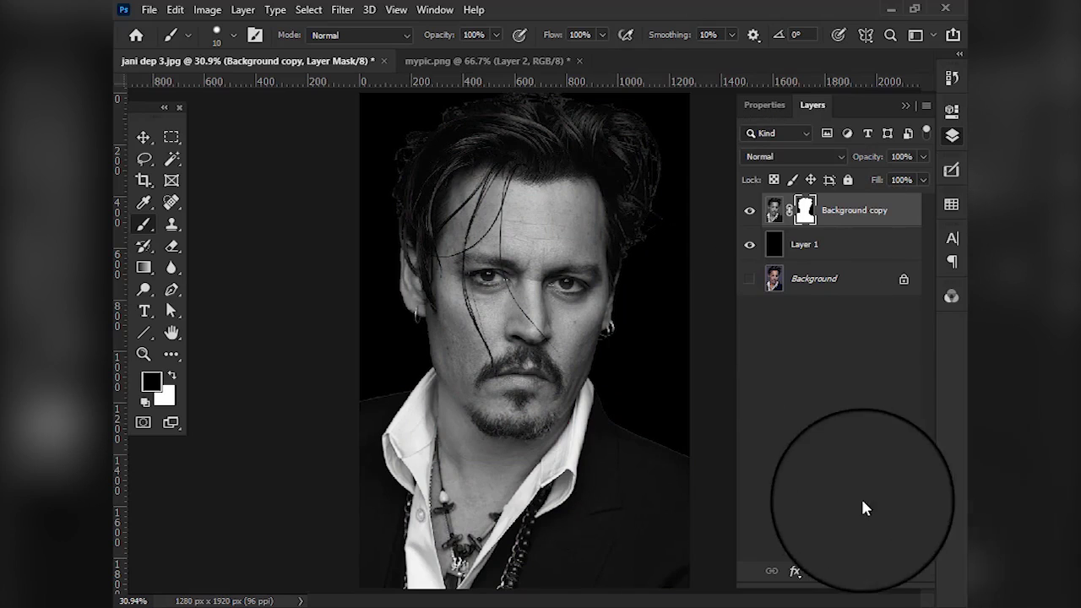
pyautogui.click(907, 573)
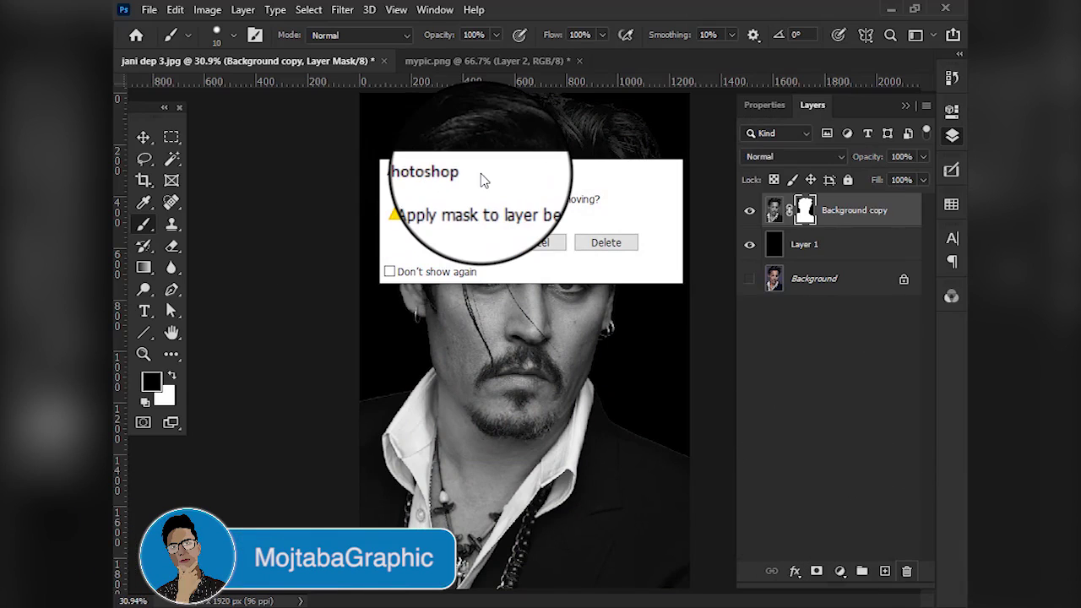
pyautogui.moveTo(478, 179); pyautogui.dragTo(472, 179)
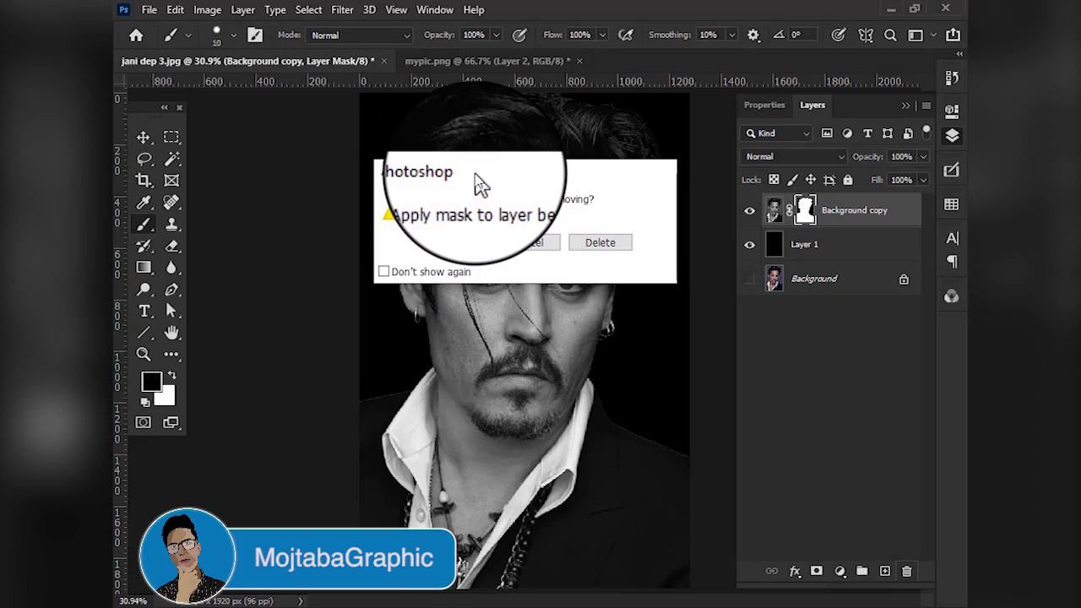
pyautogui.click(456, 244)
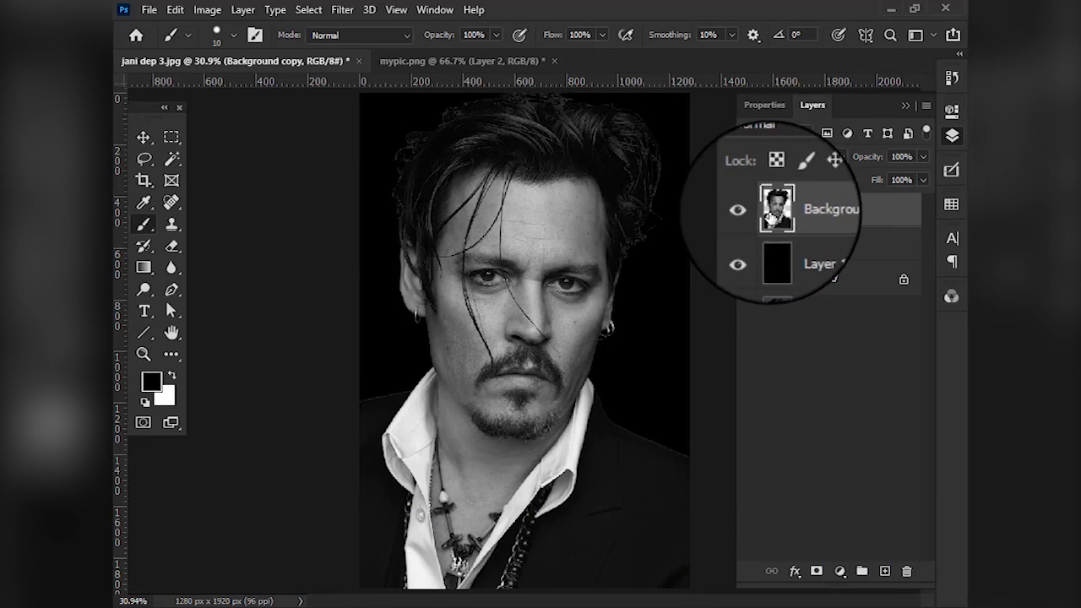
# Step: Duplicate the Background copy layer into a new document
pyautogui.rightClick(818, 209)
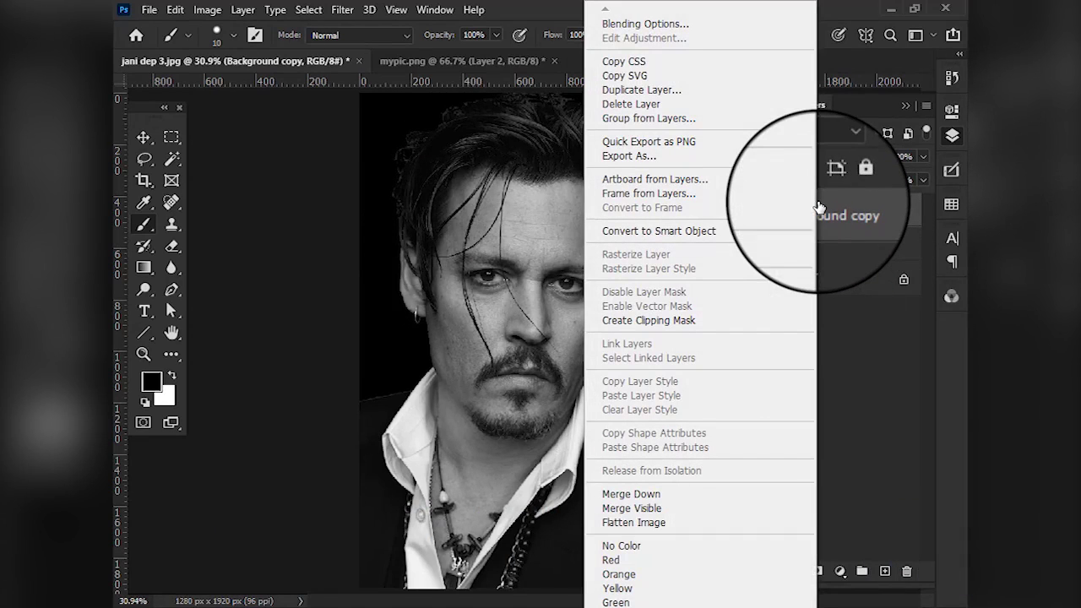
pyautogui.click(651, 91)
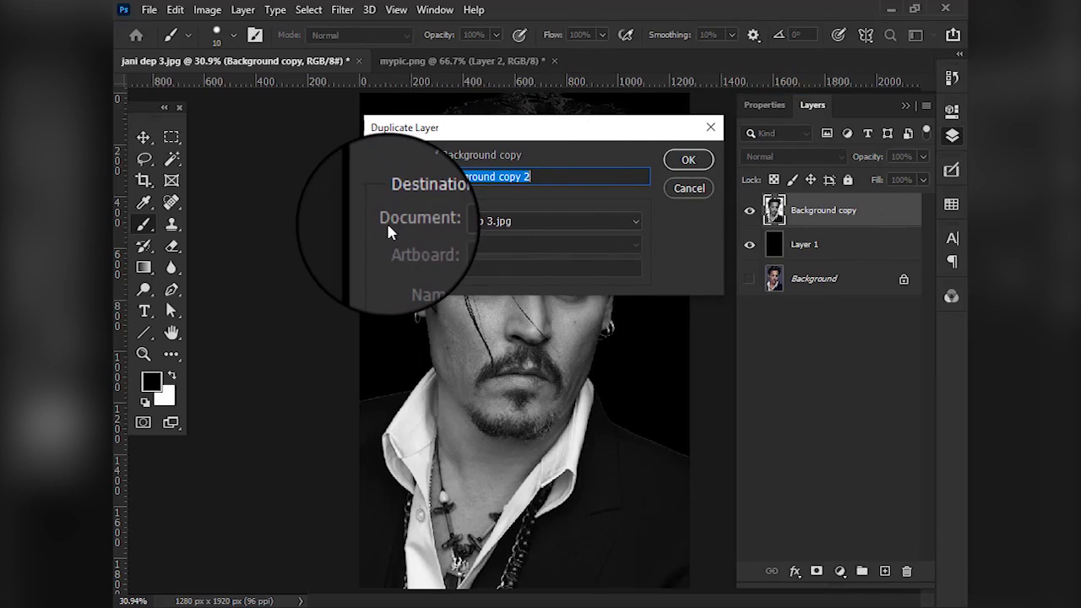
pyautogui.click(525, 220)
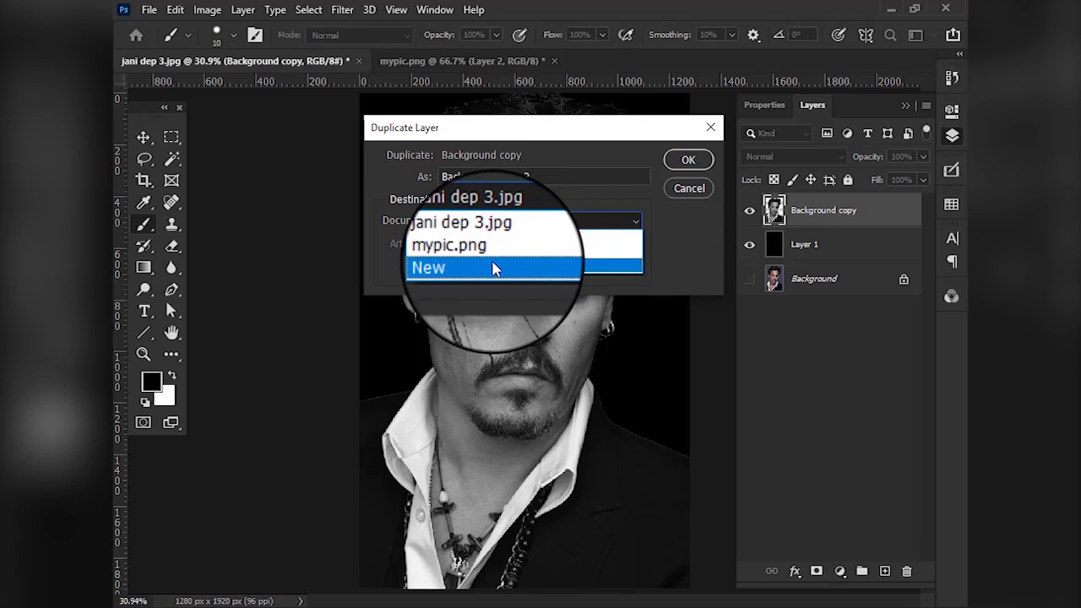
pyautogui.click(495, 269)
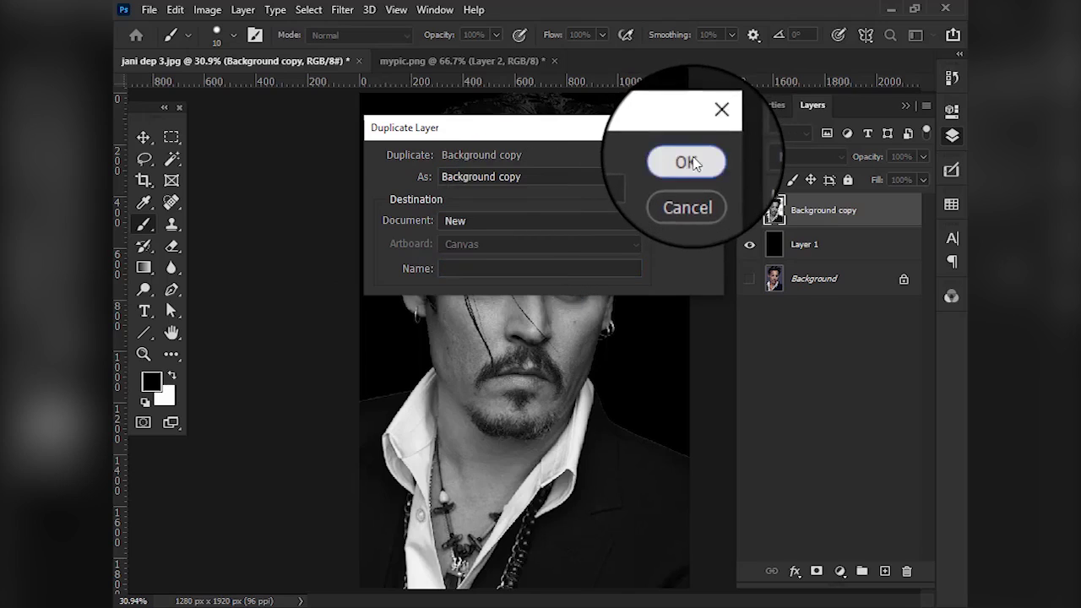
pyautogui.click(690, 162)
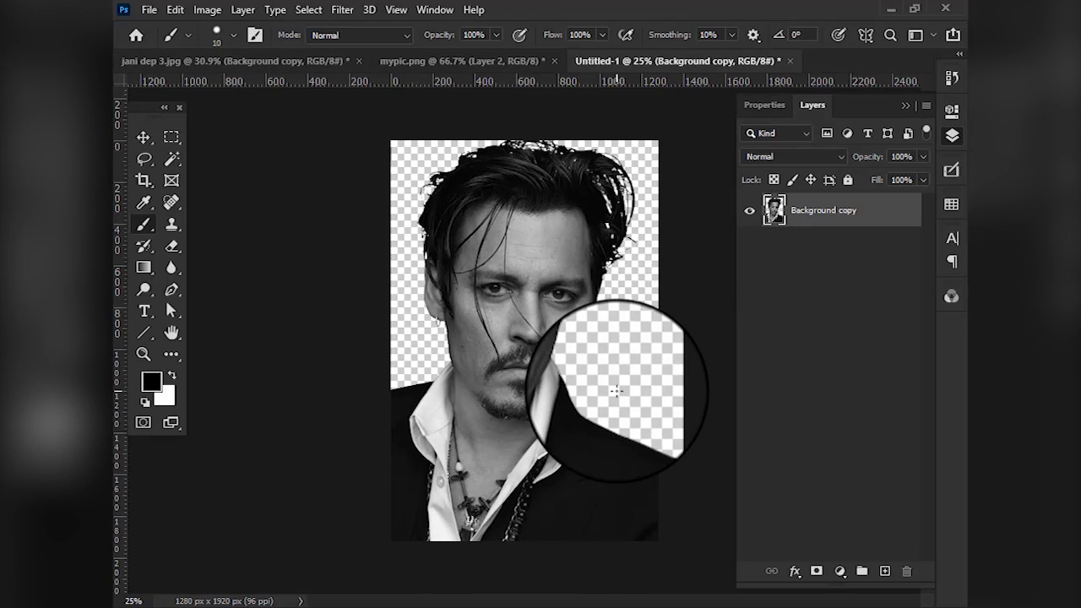
# Step: Apply a Gaussian Blur with a radius of 3.0 pixels to the cut-out portrait in the new document
pyautogui.click(342, 9)
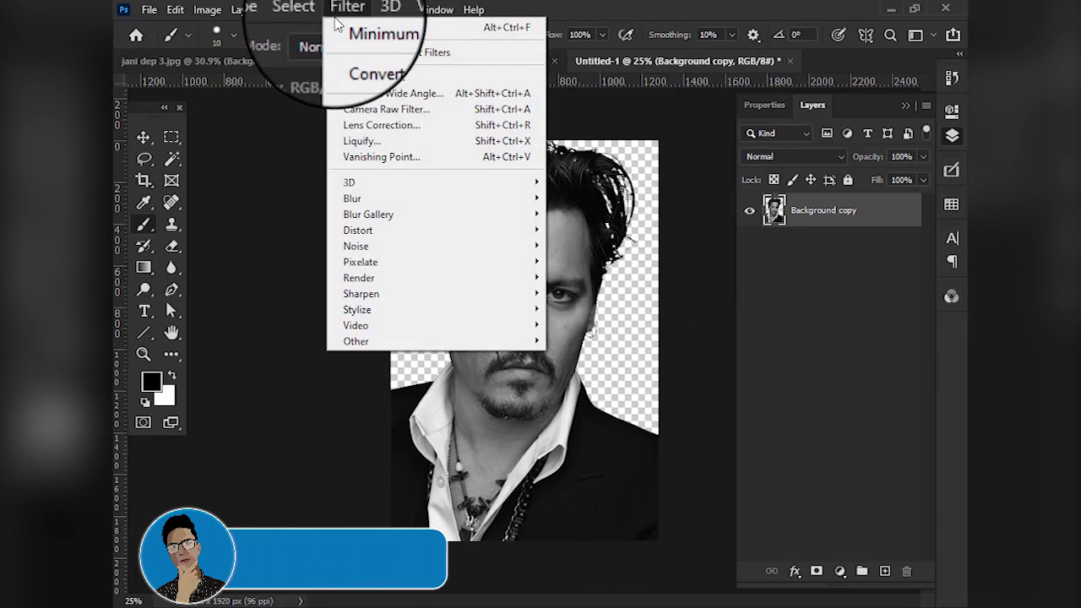
pyautogui.moveTo(371, 197)
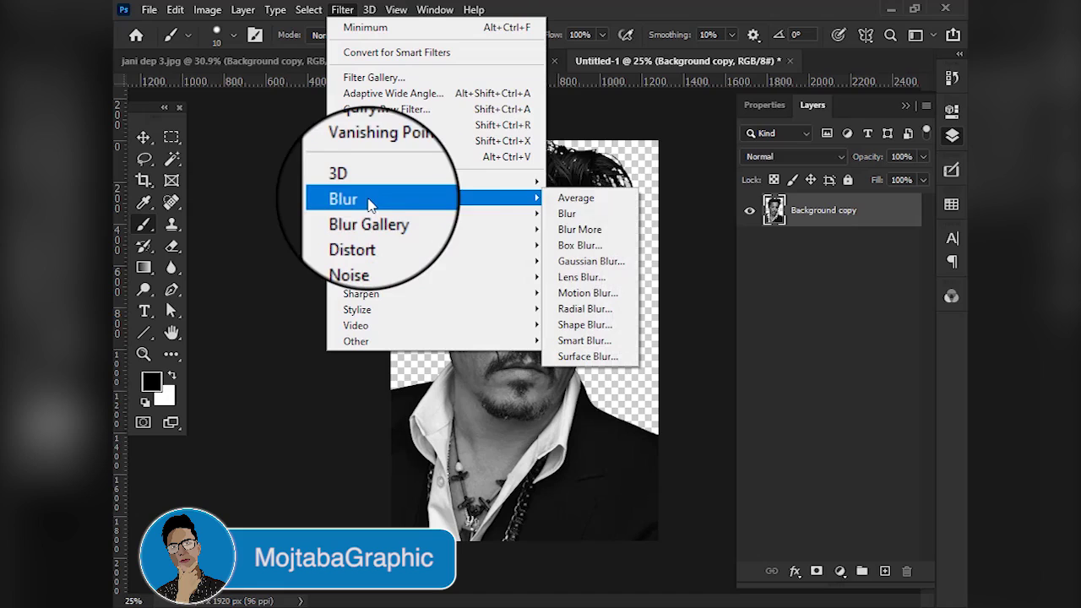
pyautogui.click(591, 261)
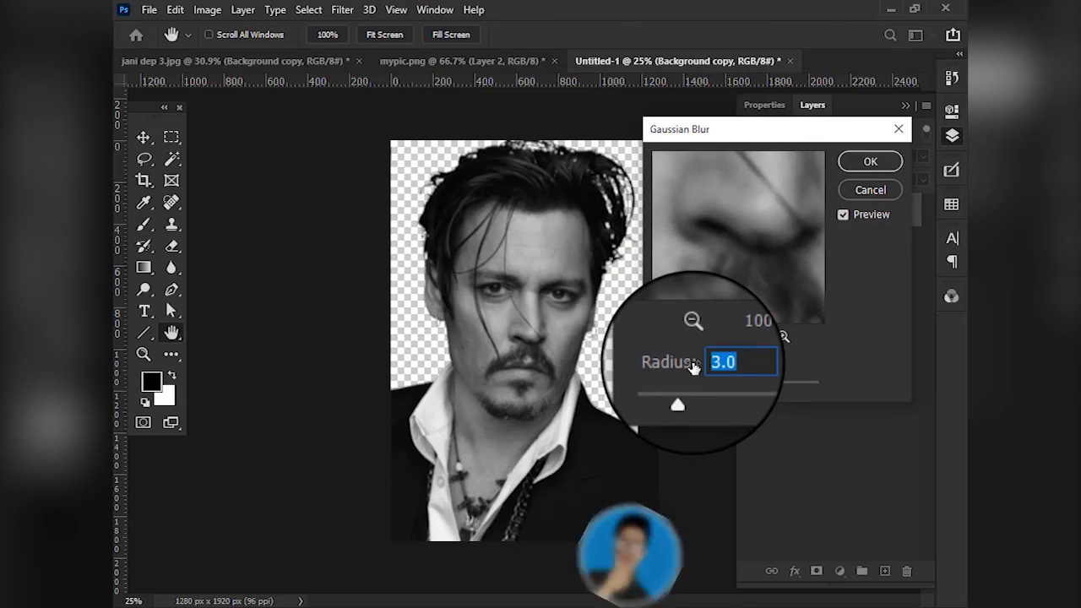
pyautogui.click(870, 161)
pyautogui.press('b')
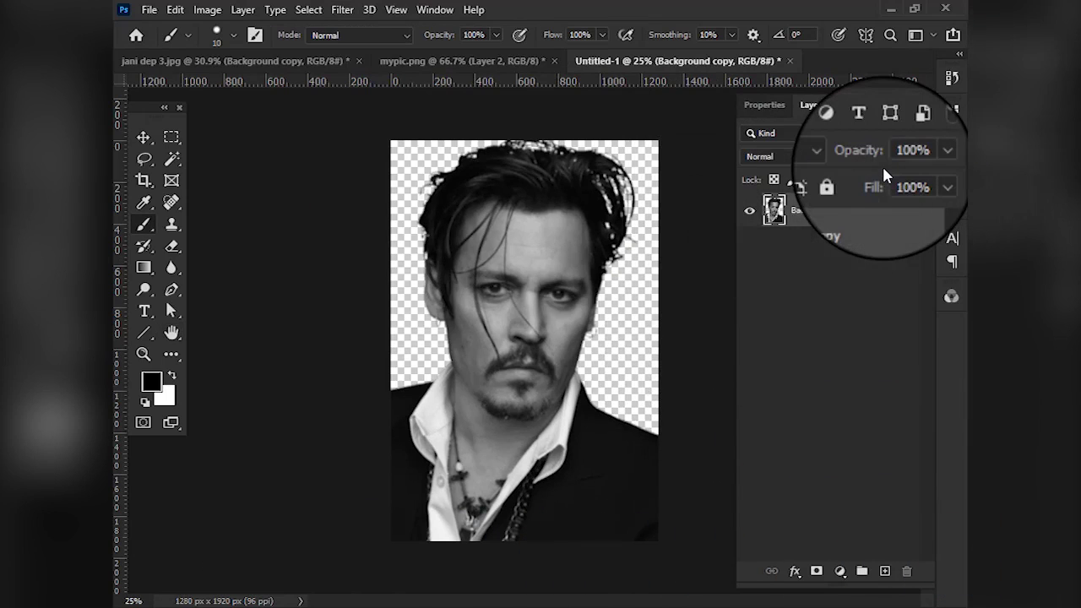
# Step: Save the blurred portrait to the Desktop as a Photoshop file named 1 and close that document
pyautogui.click(145, 11)
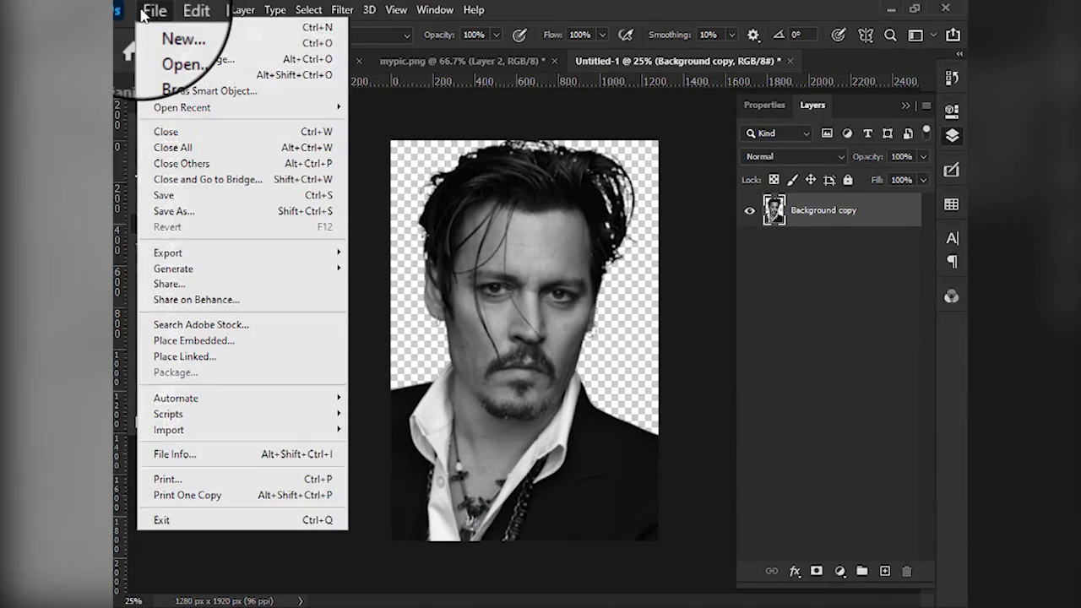
pyautogui.click(182, 195)
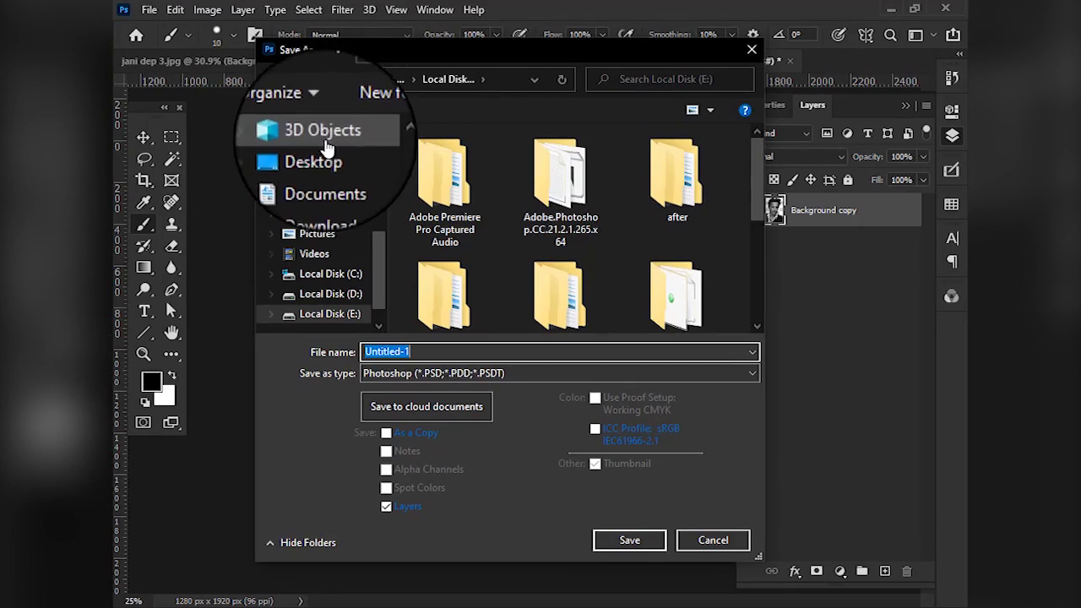
pyautogui.click(325, 154)
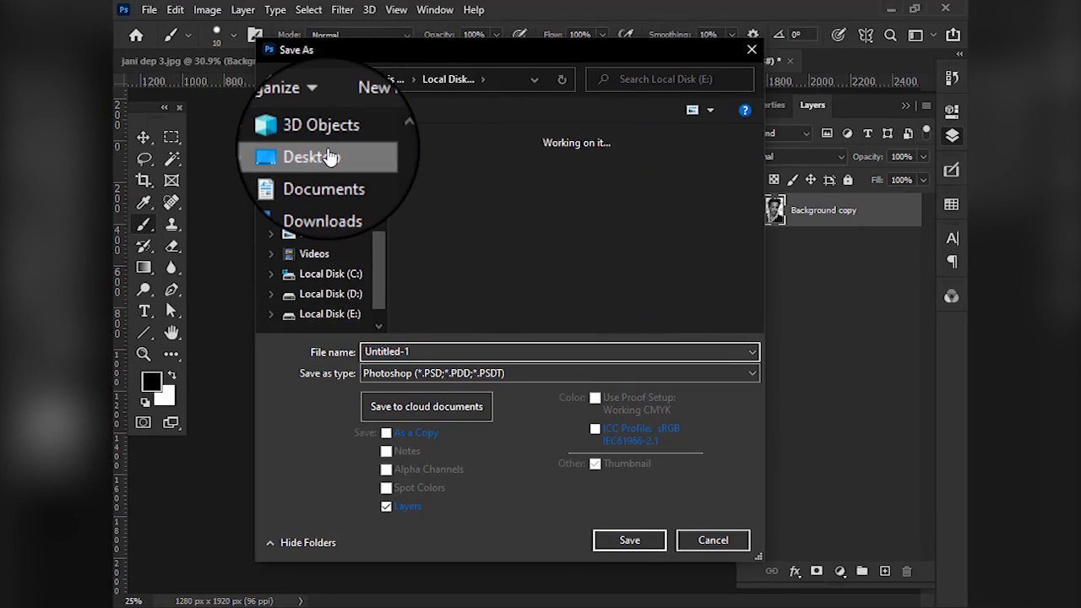
pyautogui.click(434, 350)
pyautogui.write('1')
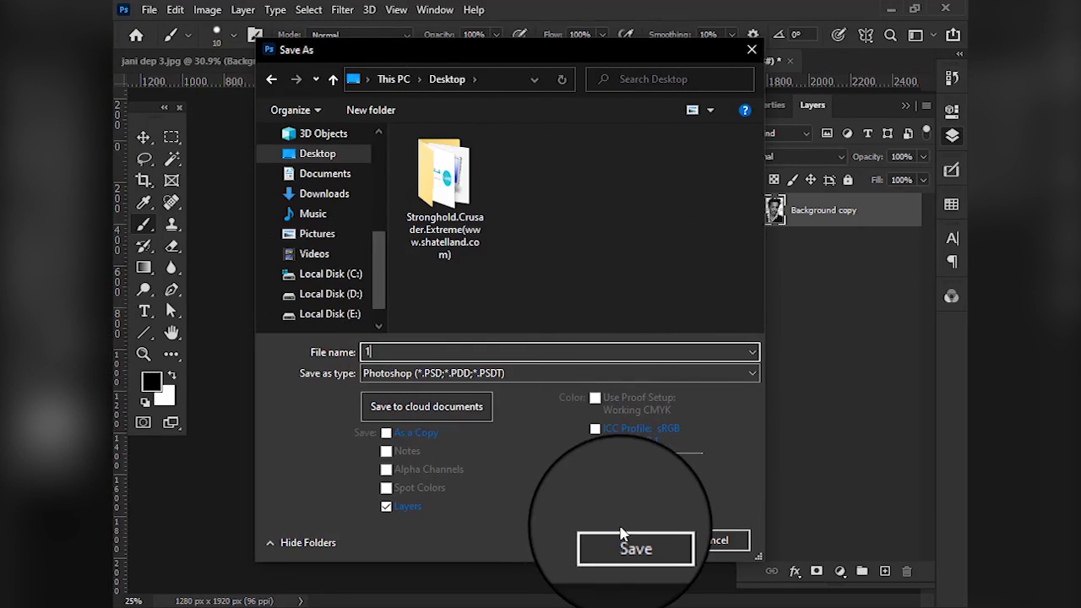
pyautogui.click(635, 544)
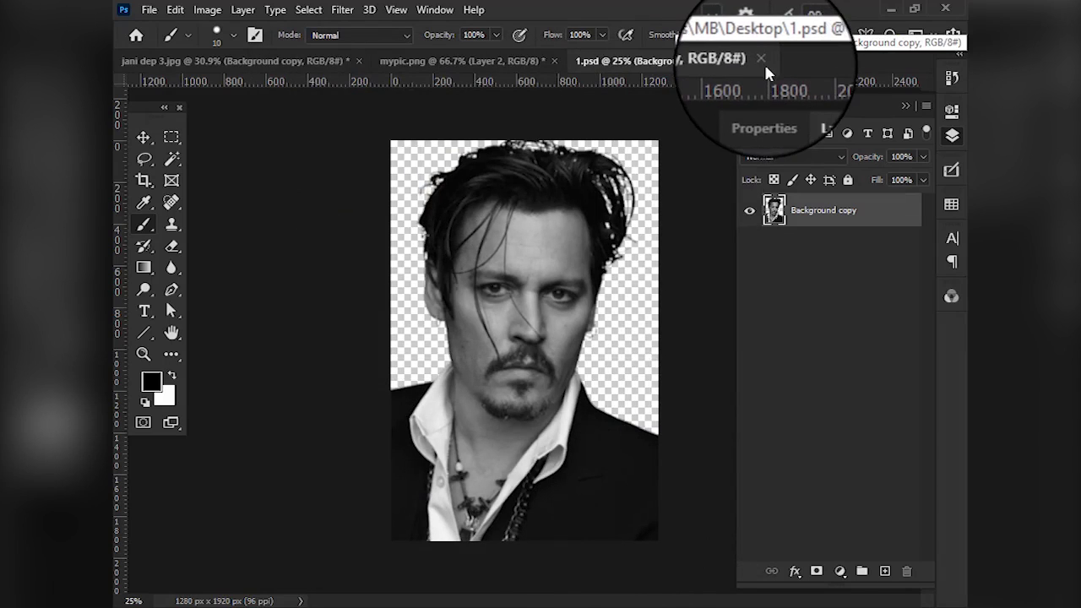
pyautogui.click(761, 61)
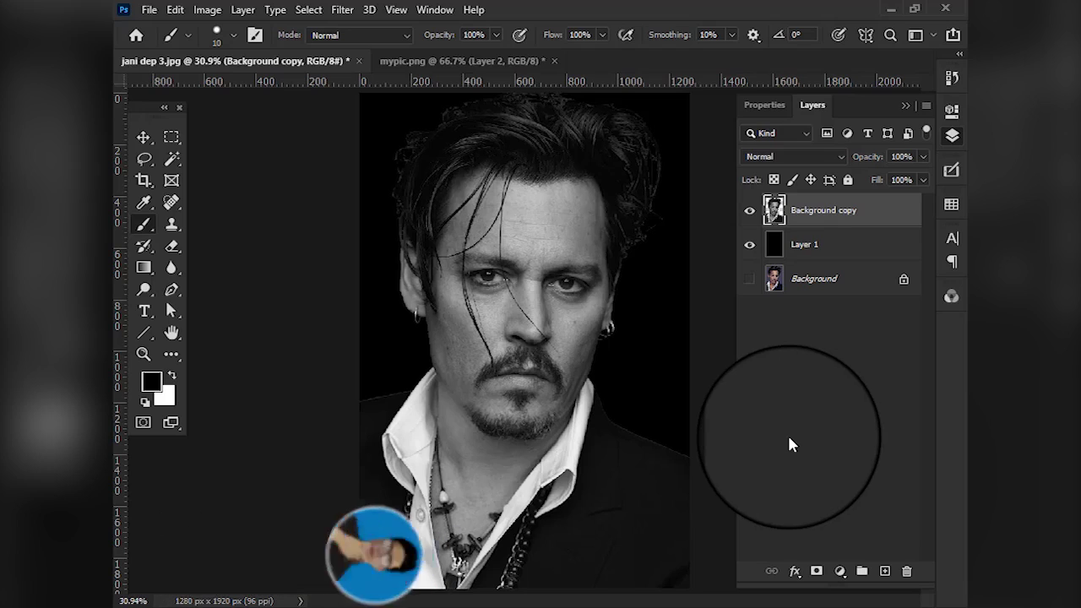
# Step: Move the word-cloud Layer 1 from mypic.png onto the face in jani dep 3.jpg, after checking its content by toggling its visibility
pyautogui.click(453, 61)
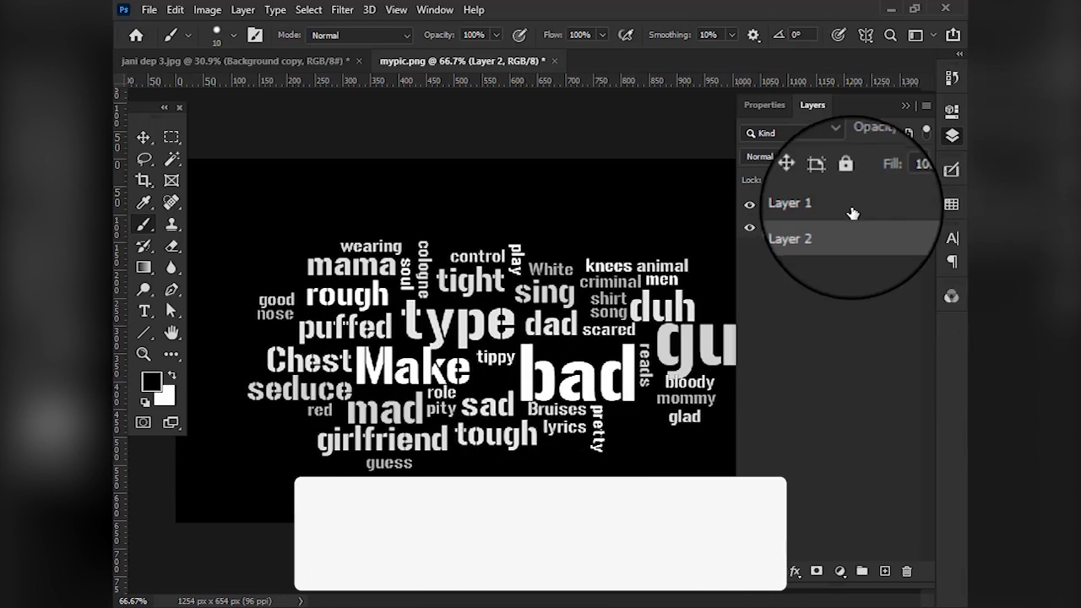
pyautogui.click(780, 205)
pyautogui.click(750, 208)
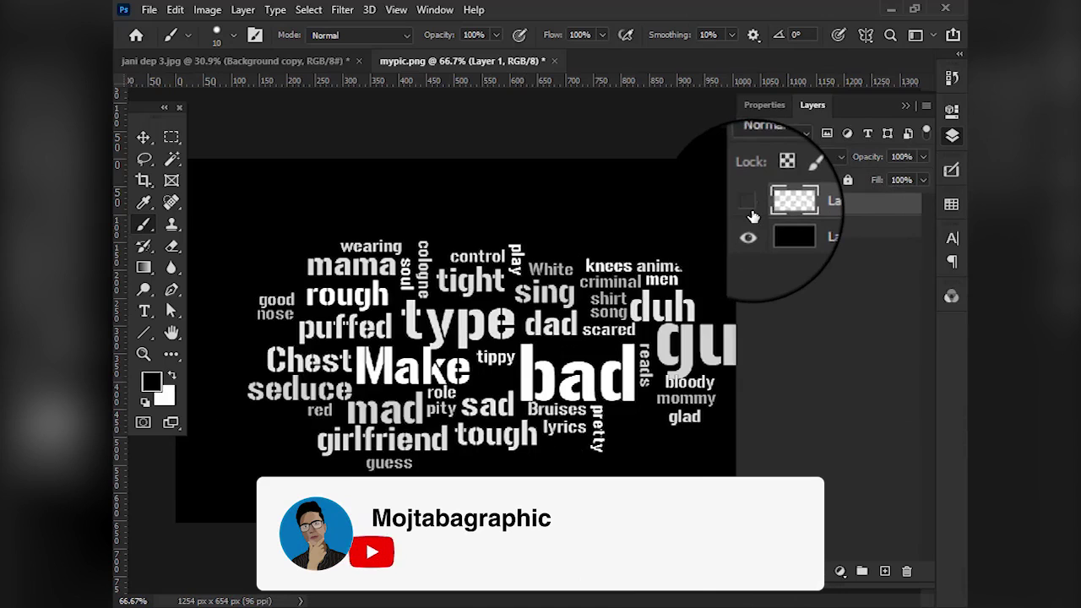
pyautogui.click(751, 207)
pyautogui.click(141, 139)
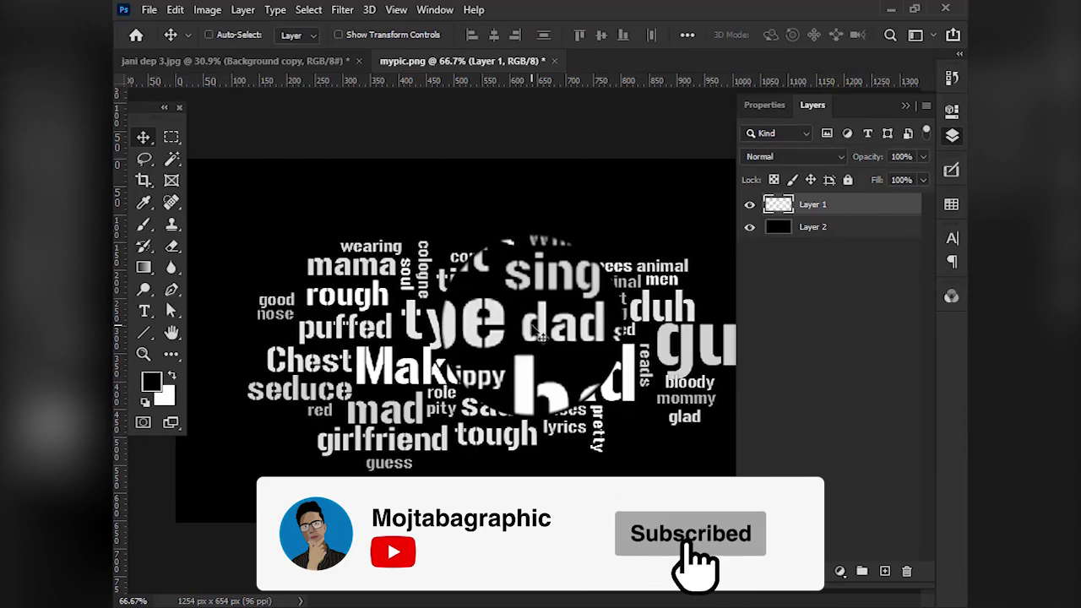
pyautogui.moveTo(519, 315)
pyautogui.mouseDown()
pyautogui.moveTo(420, 234)
pyautogui.moveTo(272, 67)
pyautogui.moveTo(525, 319)
pyautogui.mouseUp()
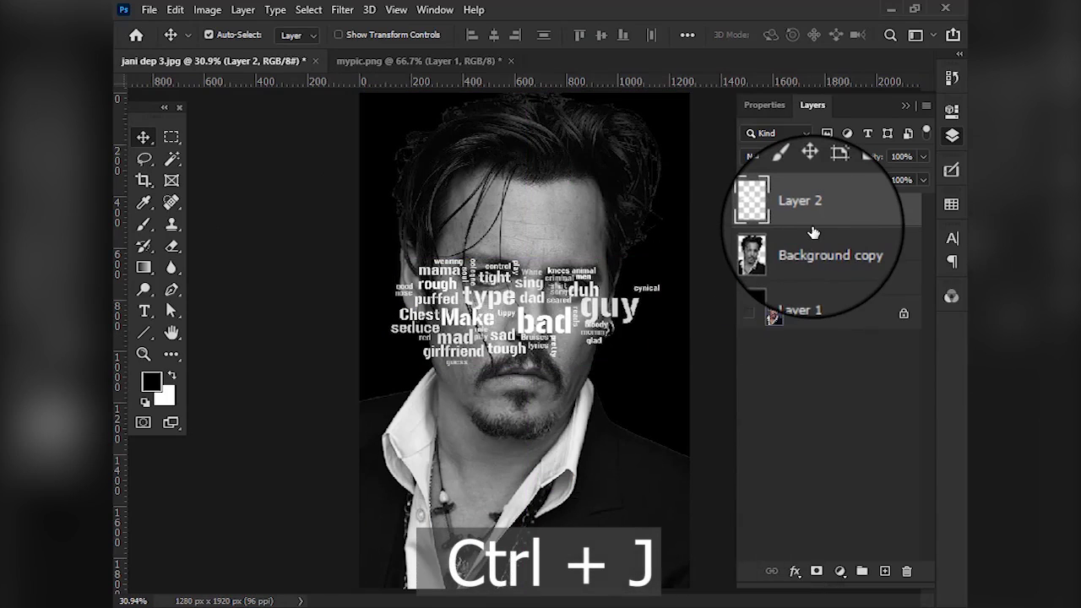
# Step: Duplicate the word-cloud layer and give the copy a Multiply Drop Shadow at 75% opacity, 30° angle, 5 px distance and 5 px size
pyautogui.hotkey('ctrl', 'j')
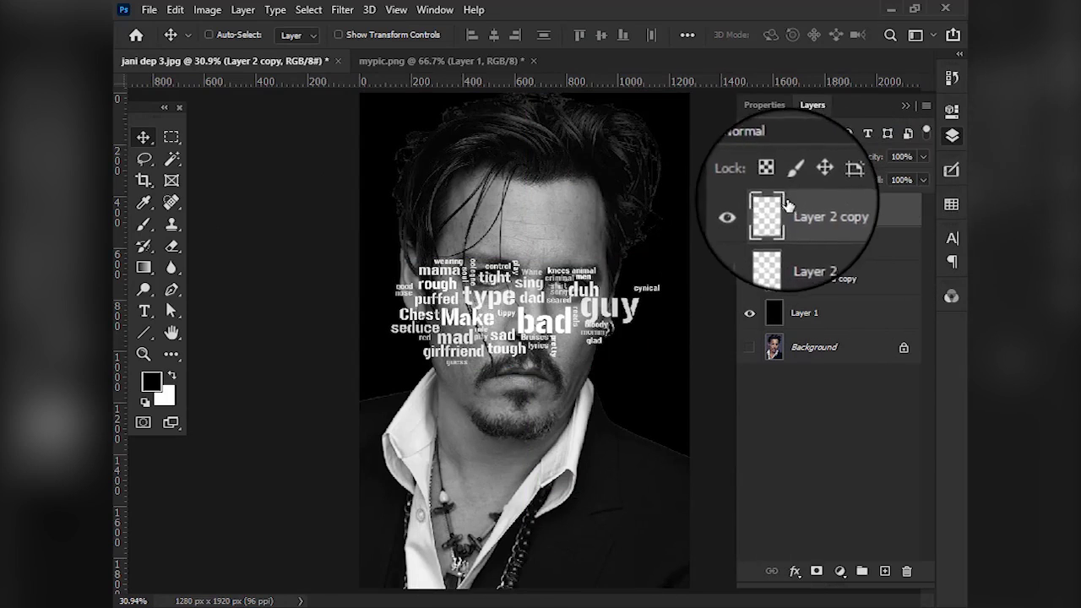
pyautogui.doubleClick(900, 210)
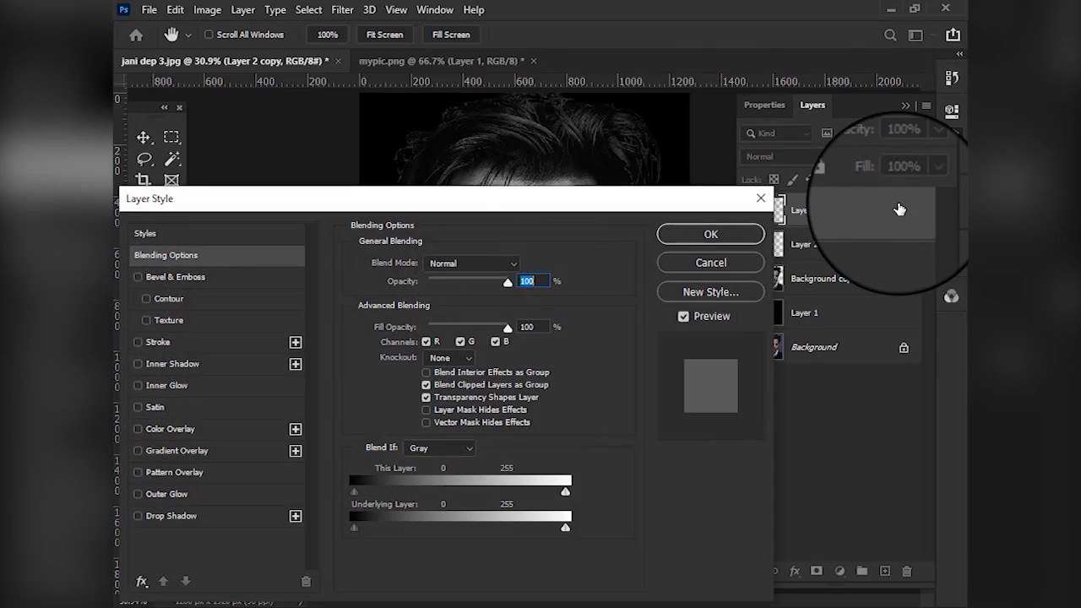
pyautogui.moveTo(546, 208); pyautogui.dragTo(626, 68)
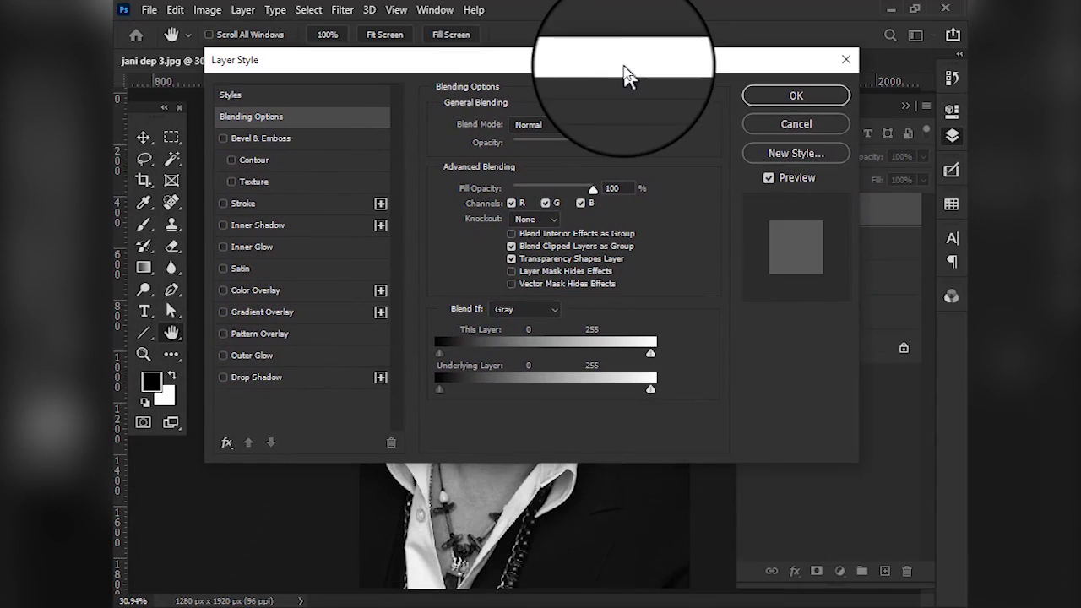
pyautogui.click(294, 377)
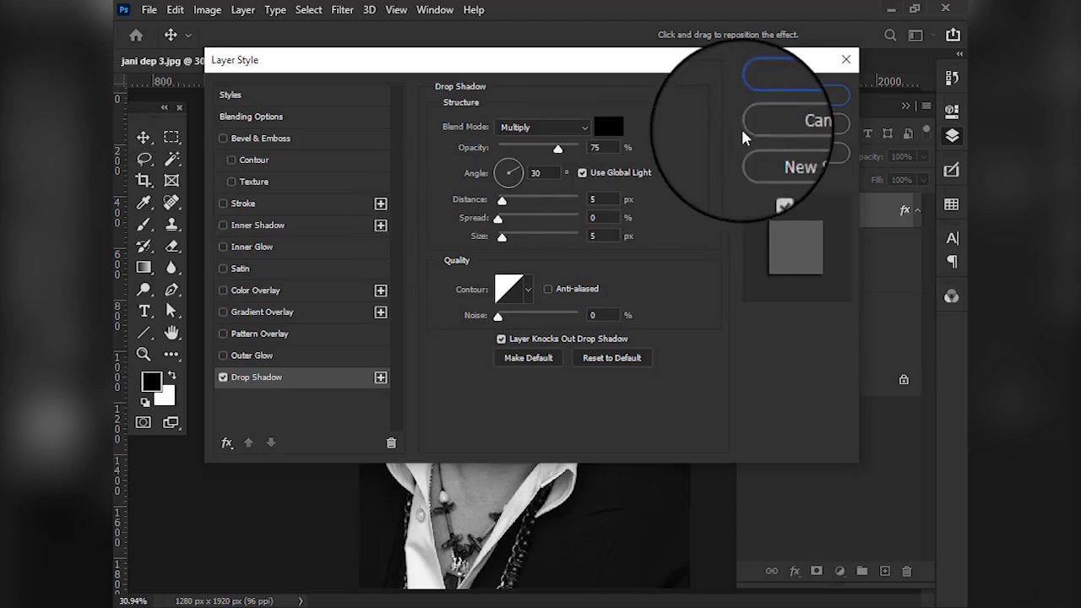
pyautogui.click(773, 96)
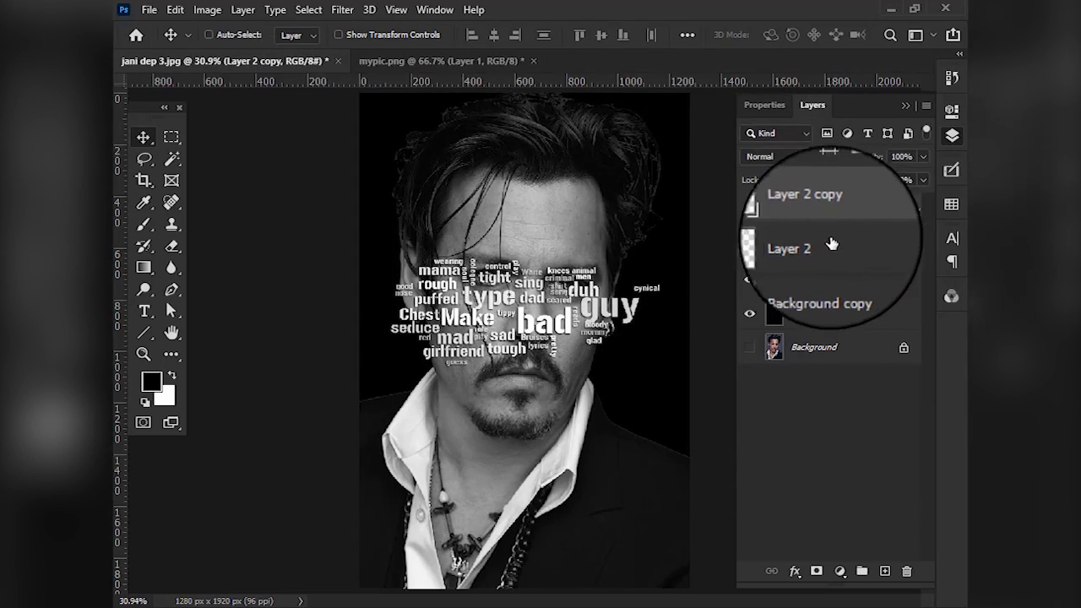
# Step: Move the shadowed word-cloud copy up over the hair and forehead, and place a duplicate of it across the eyes
pyautogui.moveTo(473, 319); pyautogui.dragTo(464, 176)
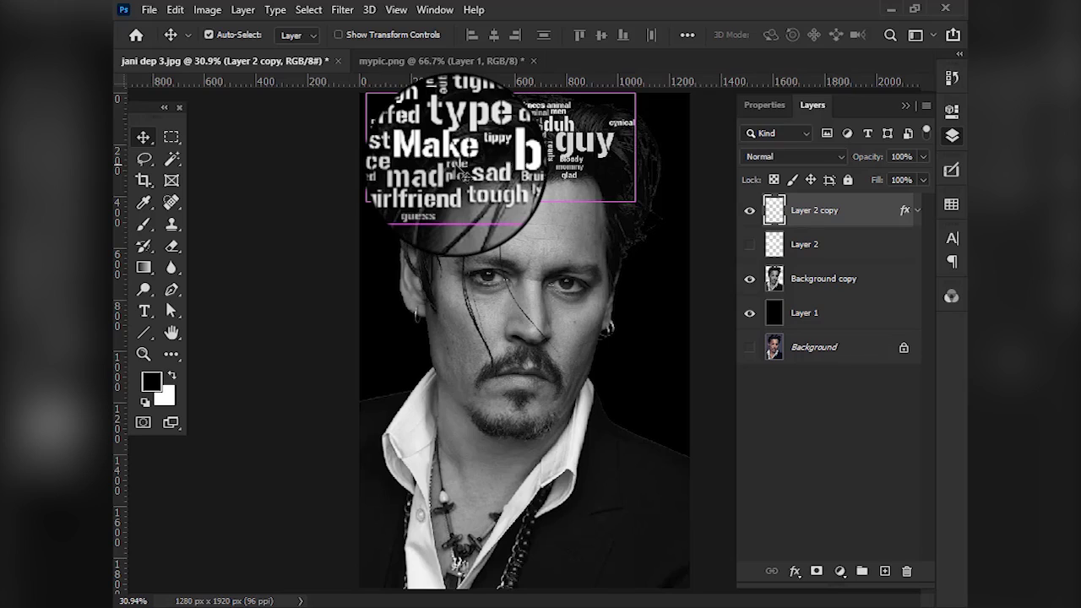
pyautogui.moveTo(464, 175); pyautogui.dragTo(471, 211)
pyautogui.moveTo(481, 110); pyautogui.dragTo(482, 199)
pyautogui.moveTo(466, 264); pyautogui.dragTo(466, 267)
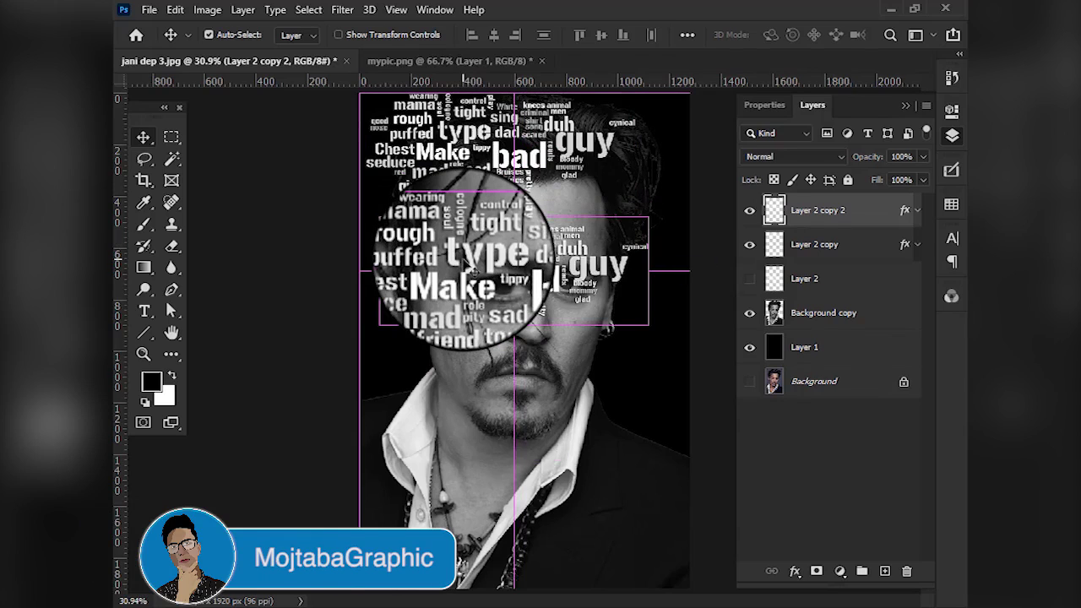
# Step: Enlarge the word-cloud copy over the eyes to about 112%, rotate it until its words run vertically, and place it over the face's side
pyautogui.hotkey('ctrl', 't')
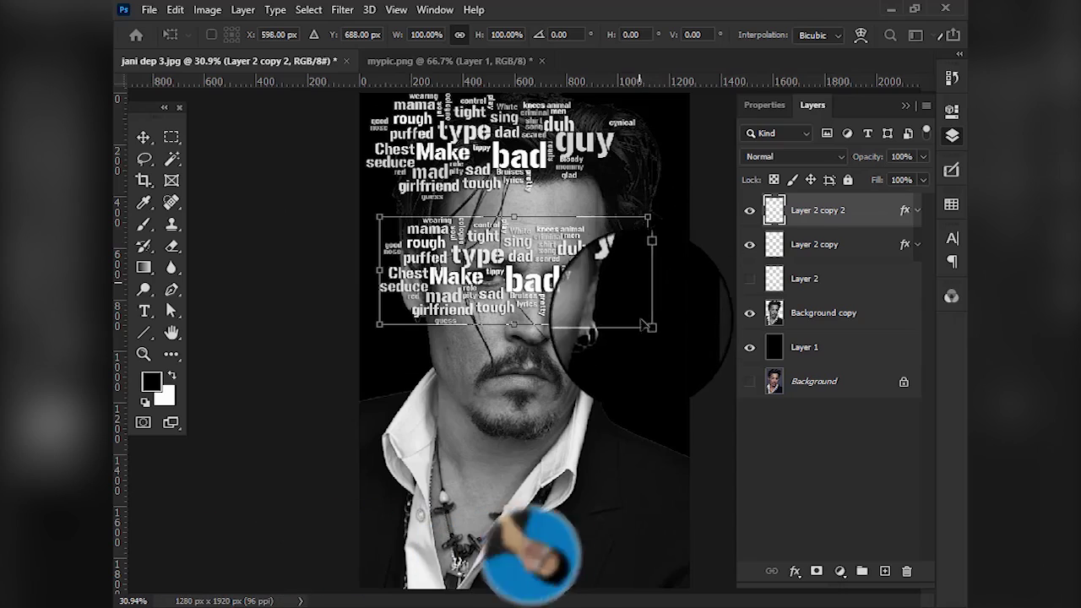
pyautogui.moveTo(648, 271); pyautogui.dragTo(676, 265)
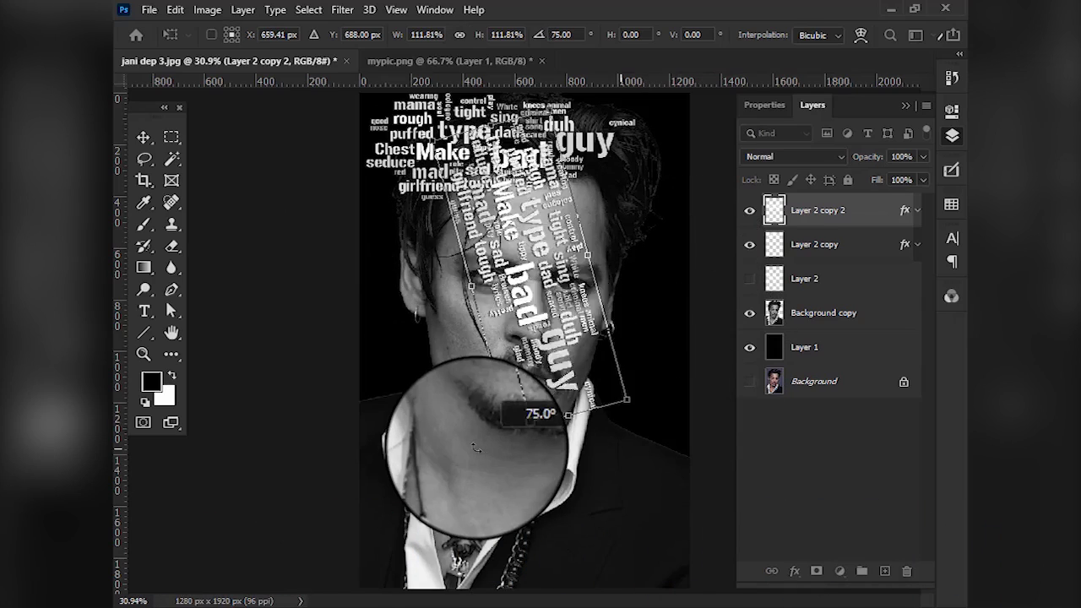
pyautogui.moveTo(451, 411); pyautogui.dragTo(467, 443)
pyautogui.moveTo(543, 229); pyautogui.dragTo(584, 293)
pyautogui.press('Return')
# Step: Spread duplicates of the vertical word cloud across the face and neck, and of the horizontal one across the collar and chest
pyautogui.moveTo(608, 214); pyautogui.dragTo(438, 292)
pyautogui.moveTo(438, 287); pyautogui.dragTo(524, 283)
pyautogui.keyDown('ctrl'); pyautogui.click(464, 125); pyautogui.keyUp('ctrl')
pyautogui.moveTo(464, 125); pyautogui.dragTo(460, 520)
pyautogui.keyDown('ctrl'); pyautogui.click(600, 499); pyautogui.keyUp('ctrl')
pyautogui.keyDown('ctrl'); pyautogui.click(406, 440); pyautogui.keyUp('ctrl')
pyautogui.keyDown('ctrl'); pyautogui.click(517, 333); pyautogui.keyUp('ctrl')
pyautogui.moveTo(517, 332); pyautogui.dragTo(570, 447)
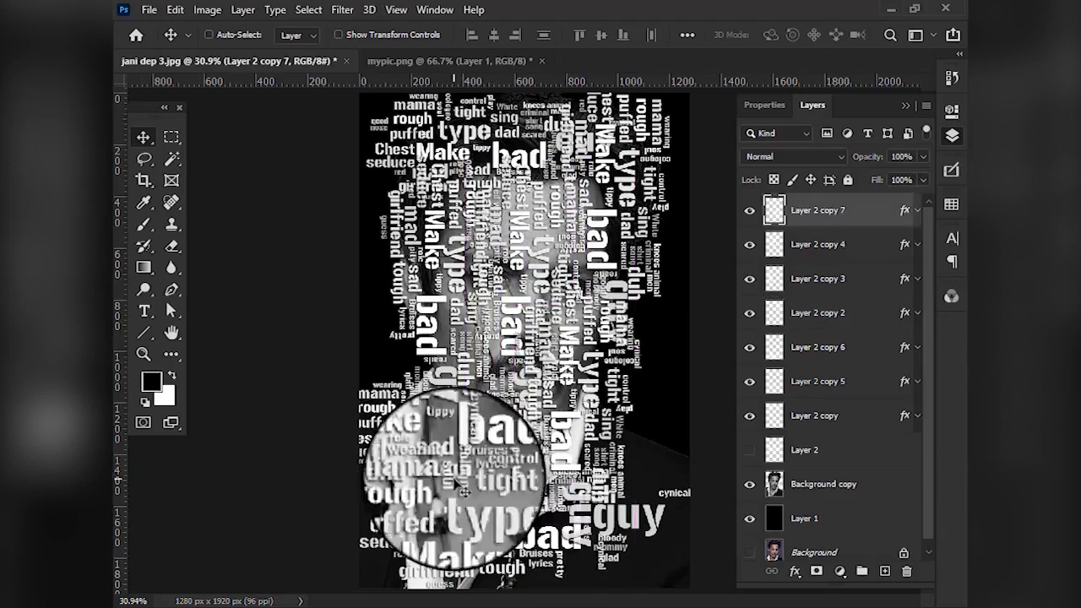
# Step: Fill the remaining gaps with more word-cloud duplicates over both sides of the jacket and the top of the hair
pyautogui.keyDown('ctrl'); pyautogui.click(450, 481); pyautogui.keyUp('ctrl')
pyautogui.moveTo(429, 446); pyautogui.dragTo(605, 492)
pyautogui.moveTo(555, 340); pyautogui.dragTo(414, 591)
pyautogui.moveTo(507, 515); pyautogui.dragTo(498, 169)
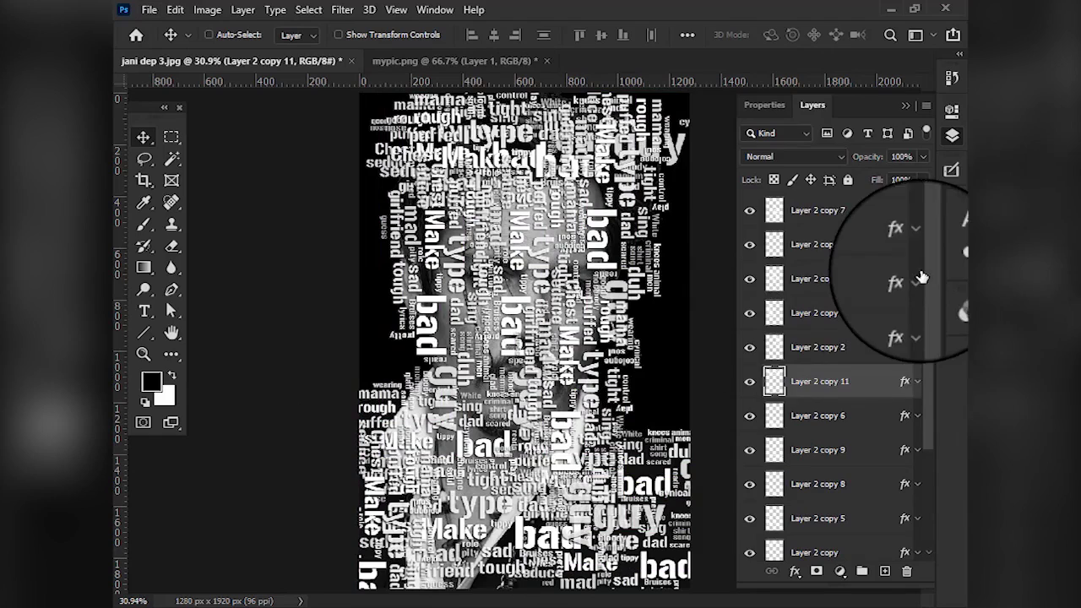
# Step: Group all the visible word-cloud copies, from Layer 2 copy 7 down to Layer 2 copy
pyautogui.click(849, 212)
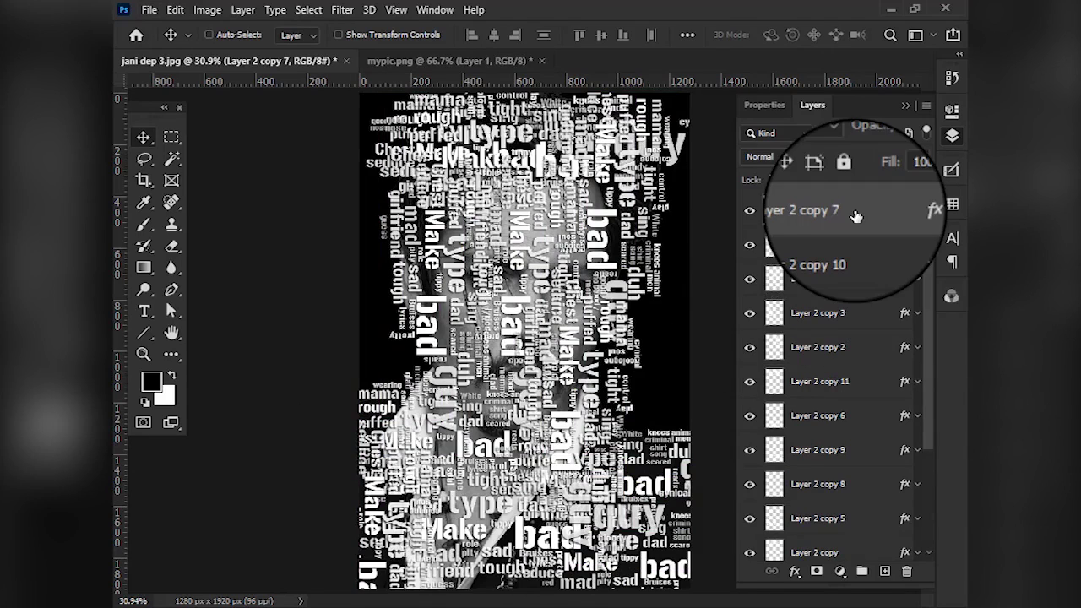
pyautogui.scroll(-2, 856, 216)
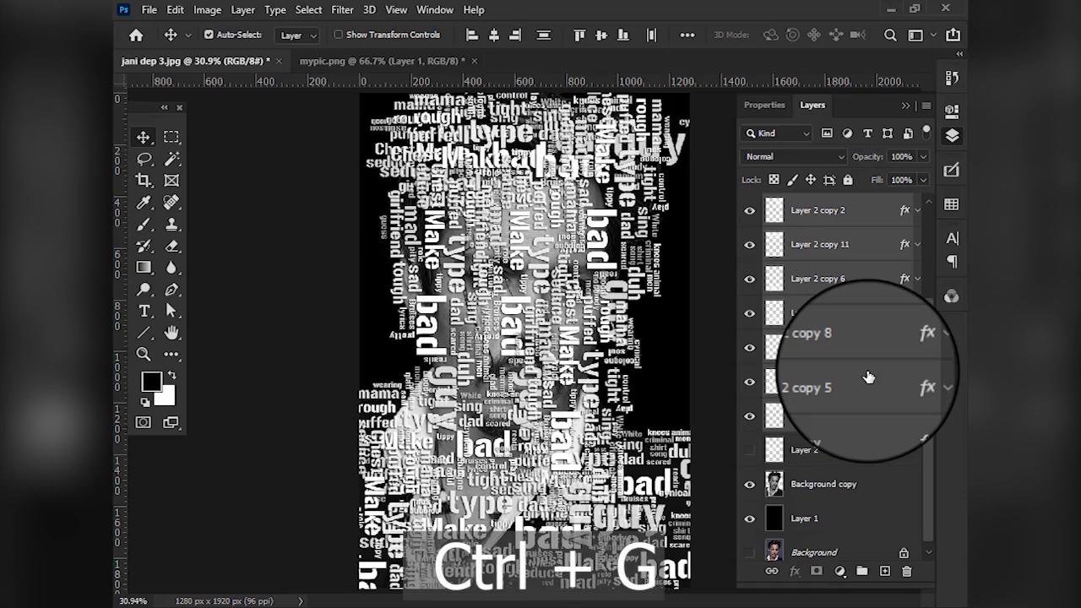
pyautogui.hotkey('ctrl', 'g')
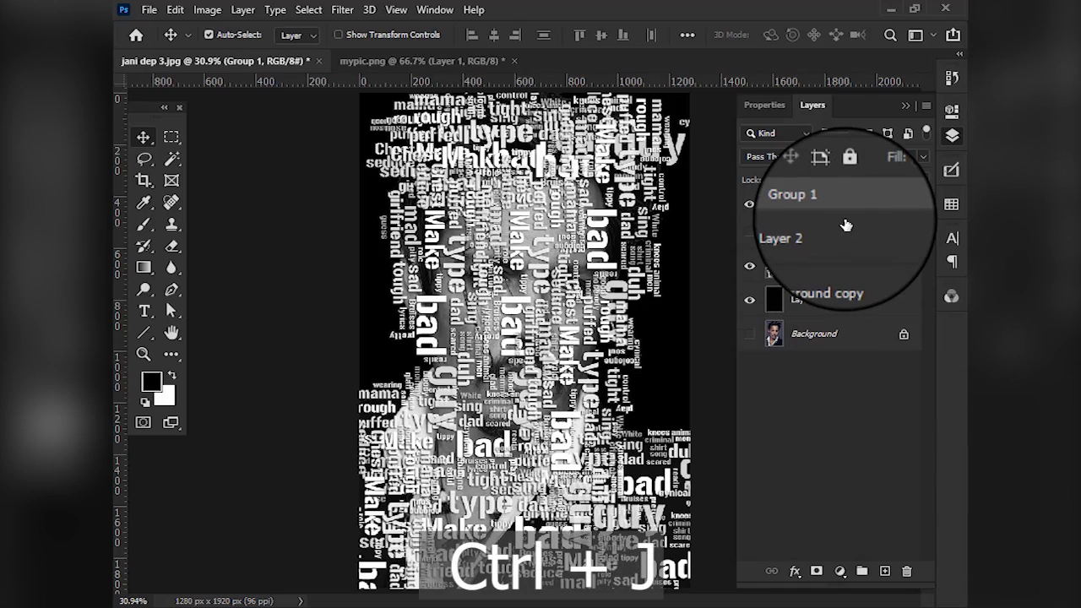
# Step: Duplicate Group 1, then rotate and reposition the copy so its words fill the gaps over the portrait
pyautogui.hotkey('ctrl', 'j')
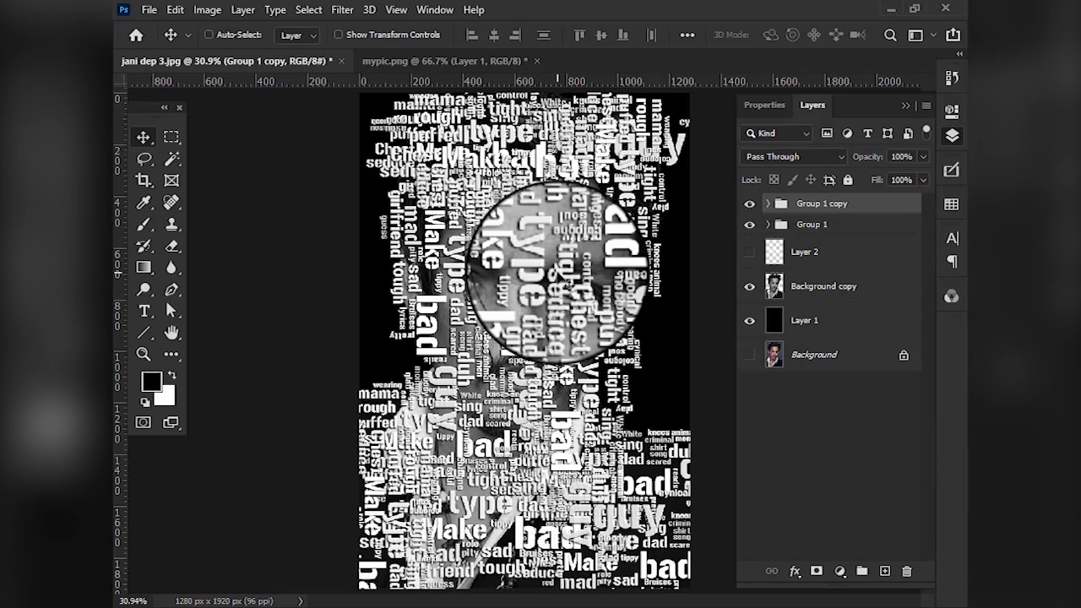
pyautogui.hotkey('ctrl', 't')
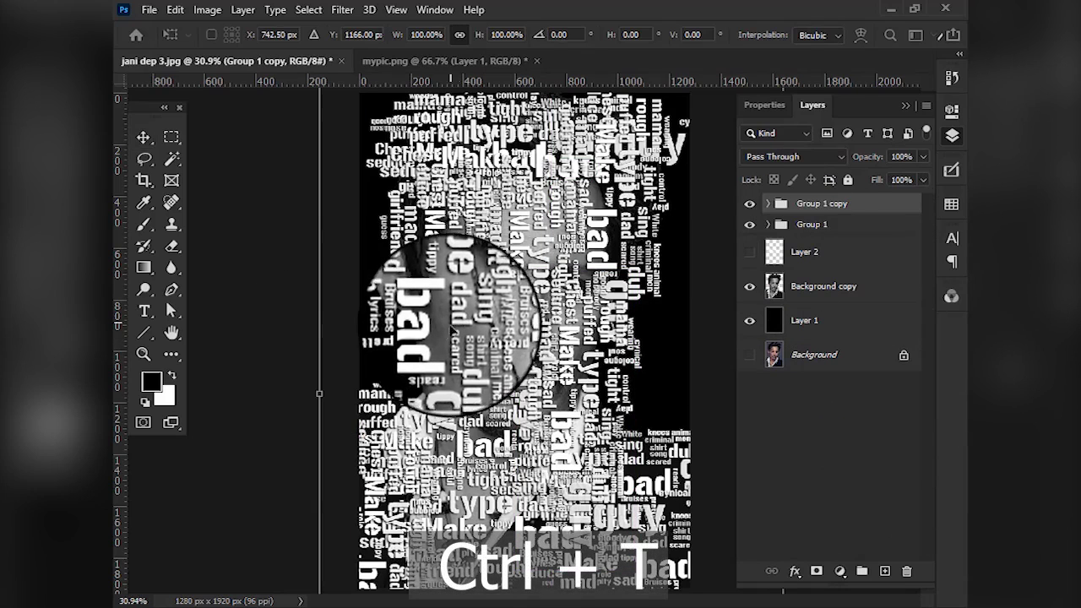
pyautogui.moveTo(292, 397); pyautogui.dragTo(825, 400)
pyautogui.moveTo(721, 302); pyautogui.dragTo(463, 426)
pyautogui.moveTo(566, 326); pyautogui.dragTo(520, 305)
pyautogui.press('Return')
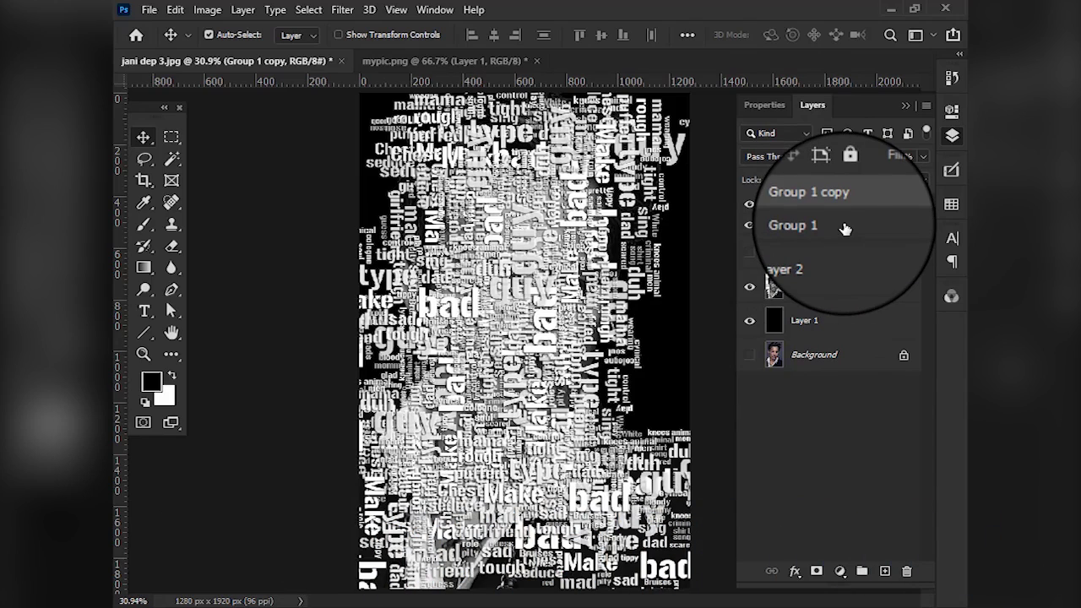
# Step: Convert Group 1 and Group 1 copy into one smart object and duplicate it, keeping only the duplicate visible
pyautogui.keyDown('shift'); pyautogui.click(844, 226); pyautogui.keyUp('shift')
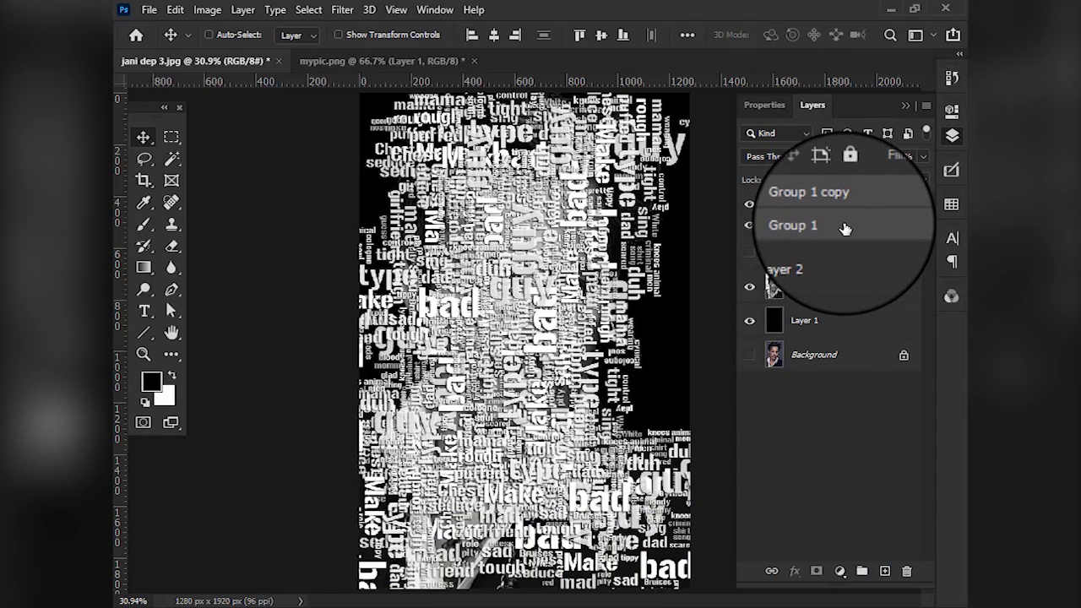
pyautogui.rightClick(844, 228)
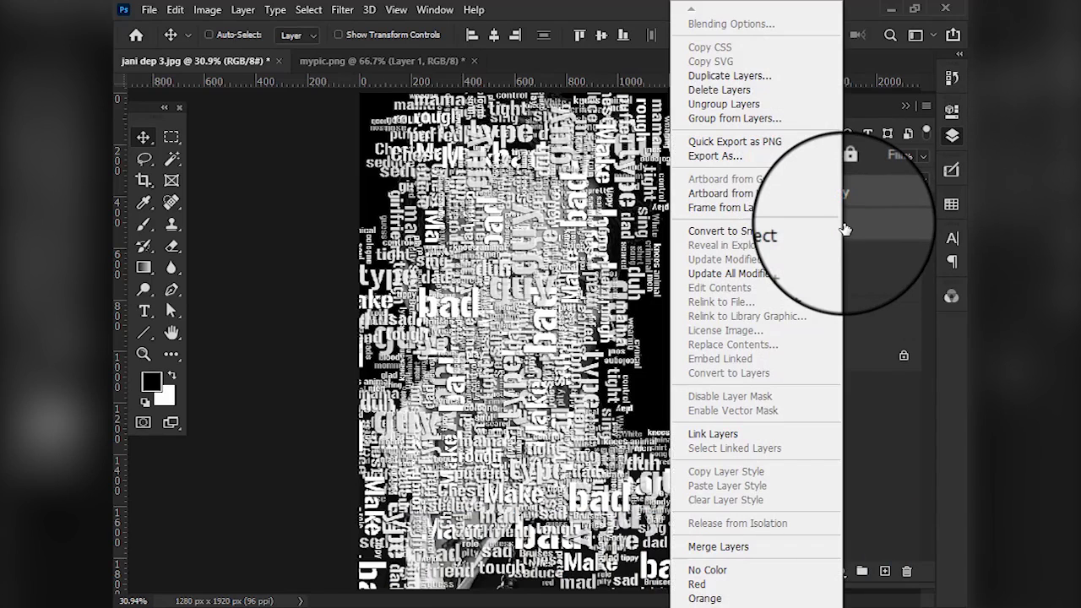
pyautogui.click(777, 239)
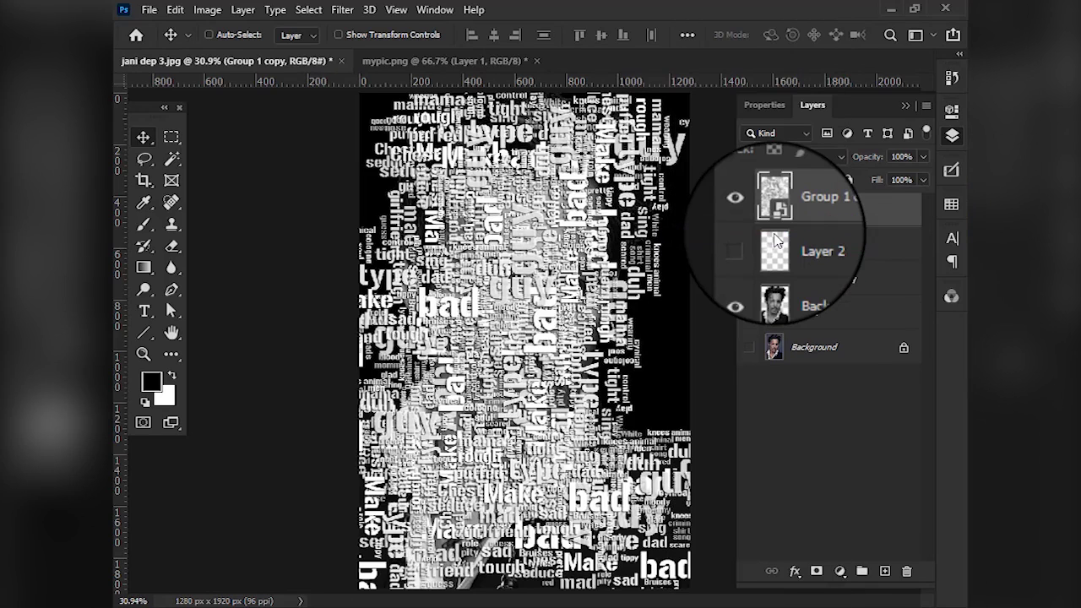
pyautogui.hotkey('ctrl', 'j')
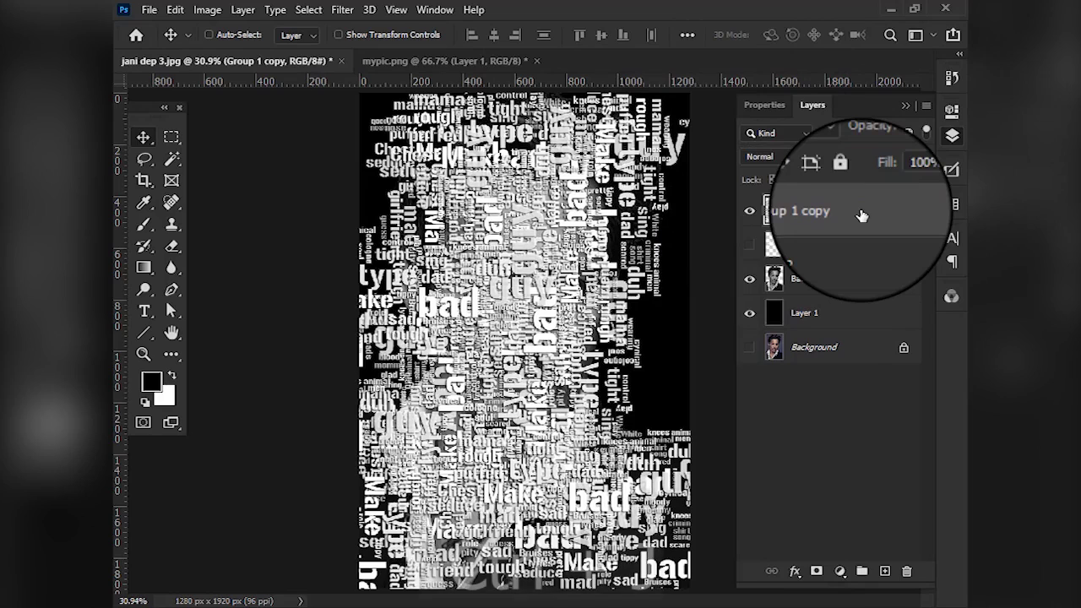
pyautogui.hotkey('ctrl', 'j')
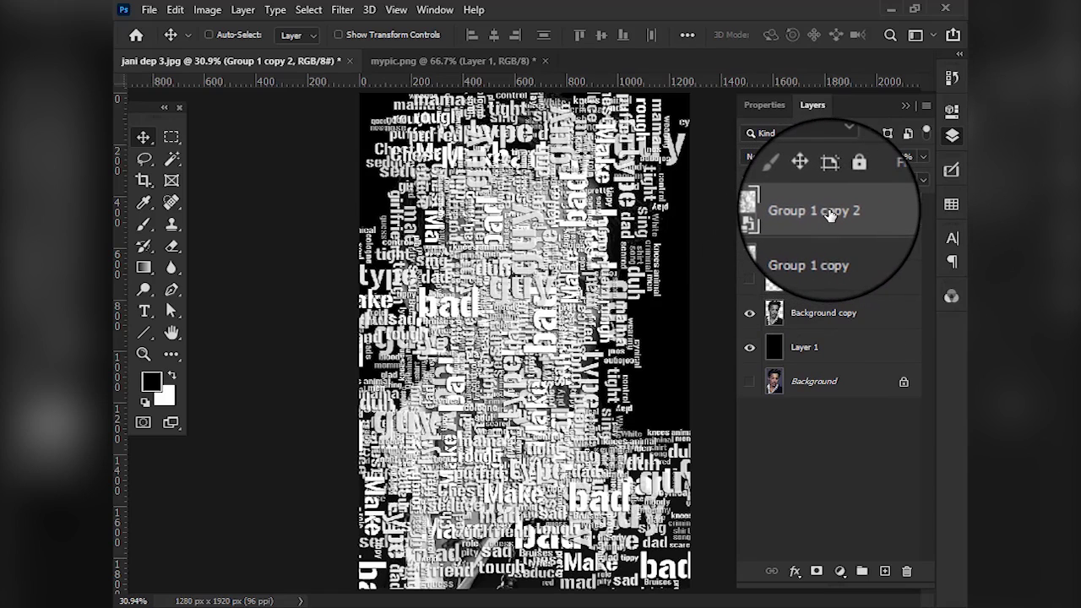
# Step: Apply a Displace filter to Group 1 copy 2 with horizontal scale 10, Stretch To Fit and Repeat Edge Pixels, using 1.psd as the displacement map
pyautogui.click(348, 9)
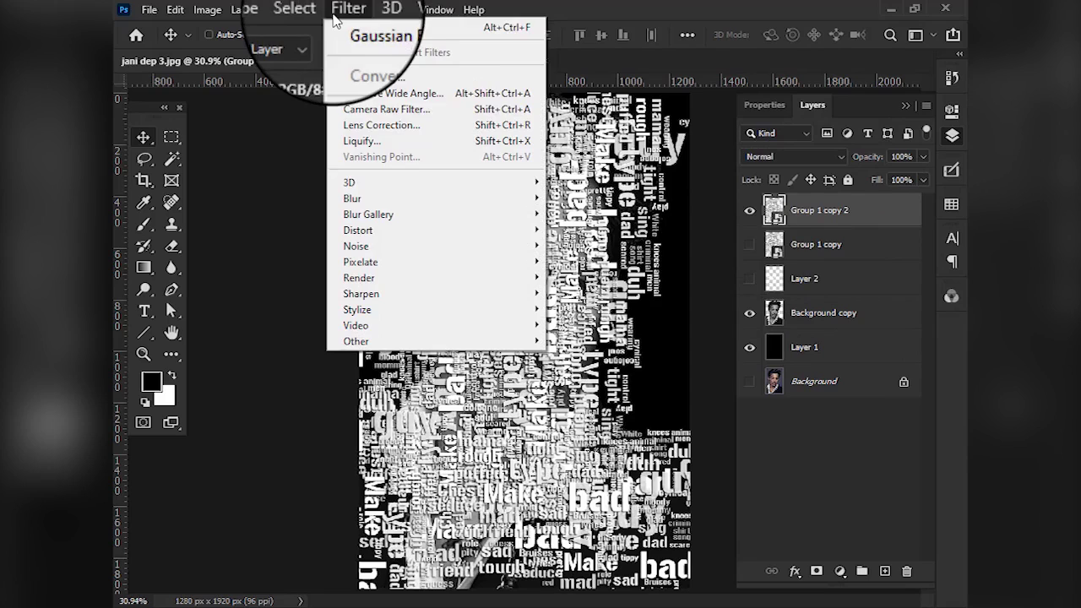
pyautogui.moveTo(380, 231)
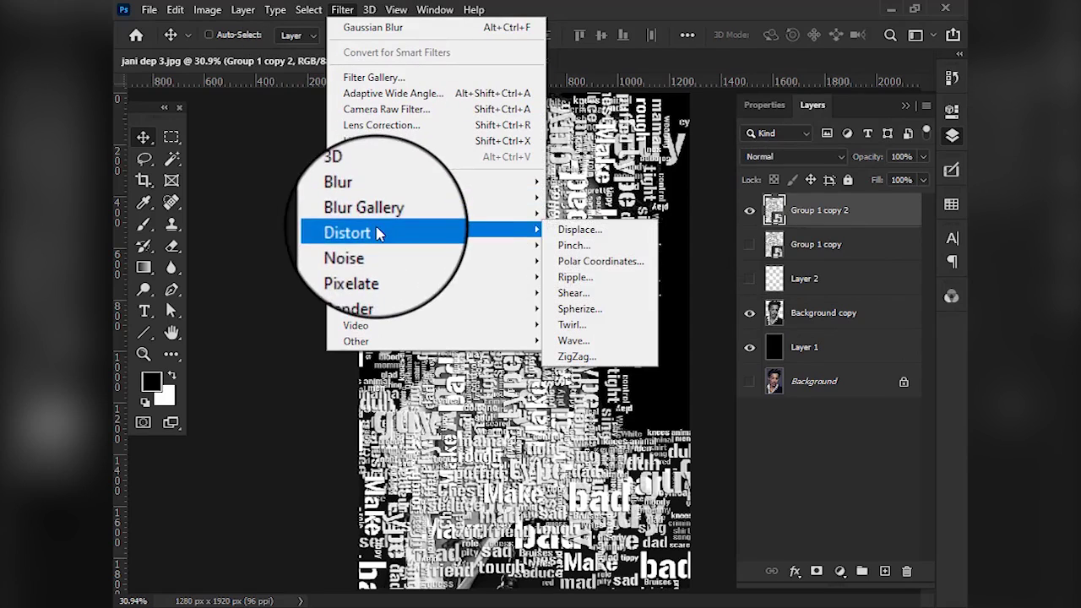
pyautogui.click(604, 232)
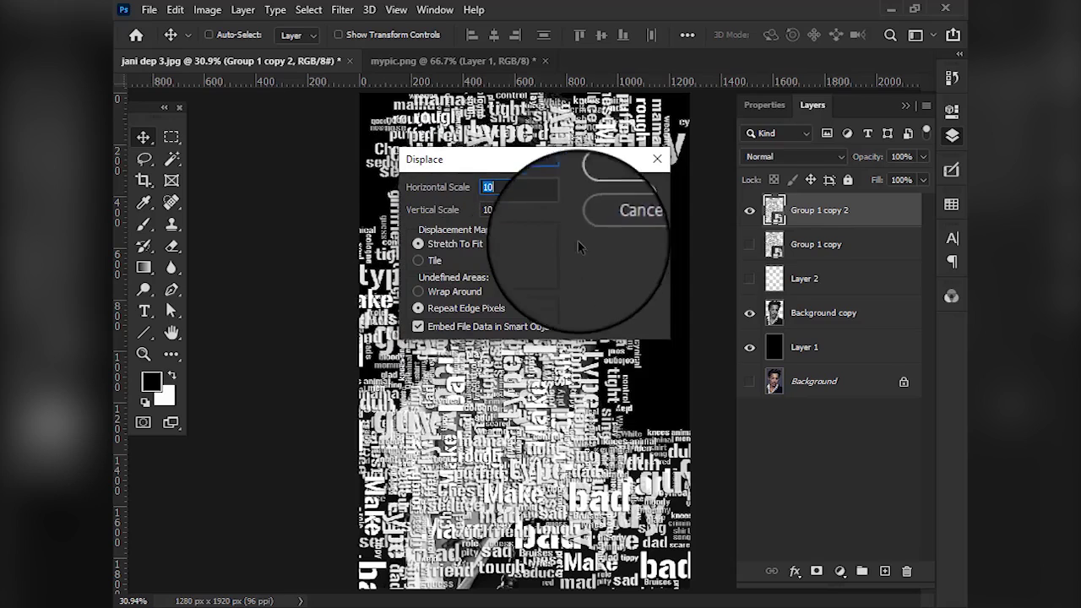
pyautogui.click(615, 193)
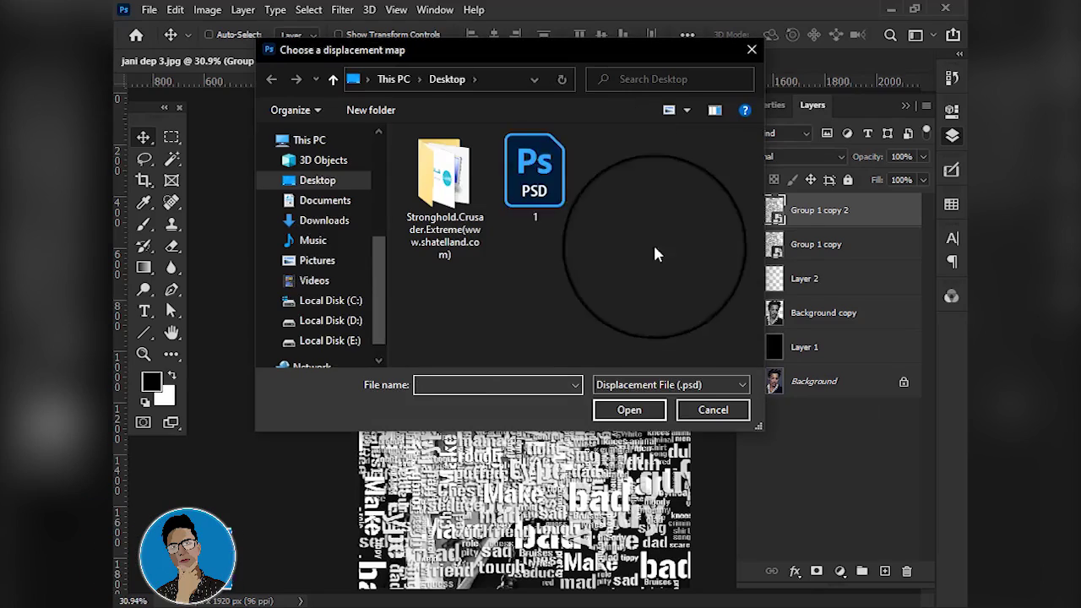
pyautogui.moveTo(520, 47); pyautogui.dragTo(504, 97)
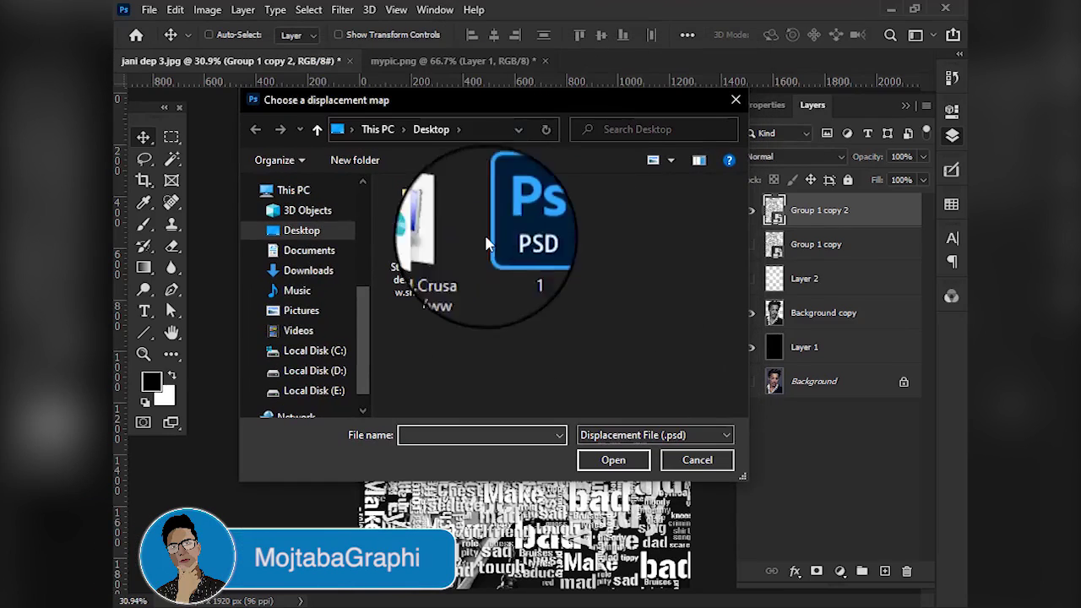
pyautogui.click(528, 203)
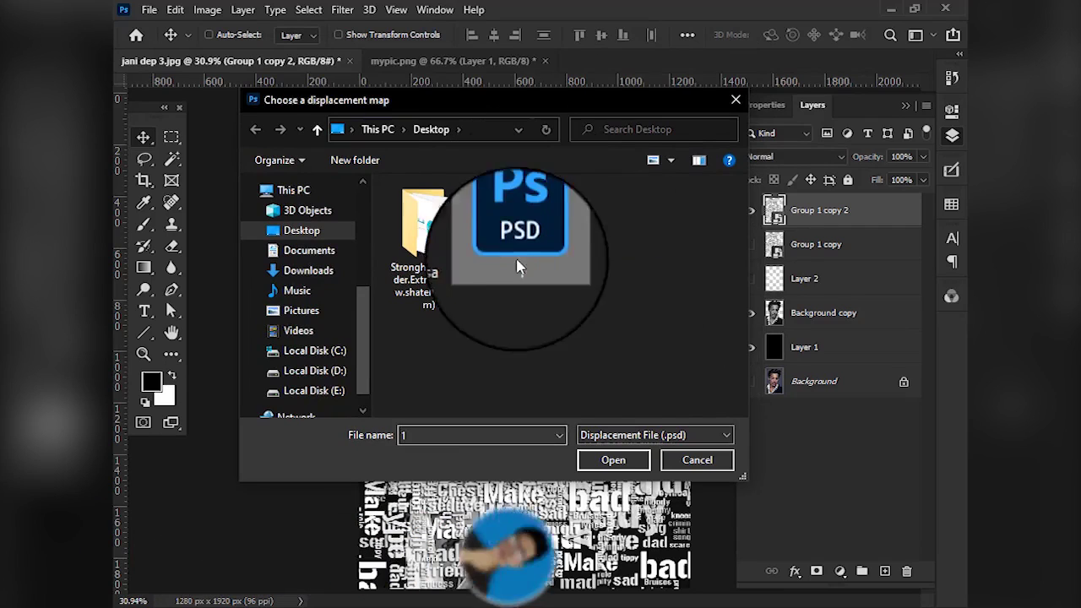
pyautogui.click(605, 471)
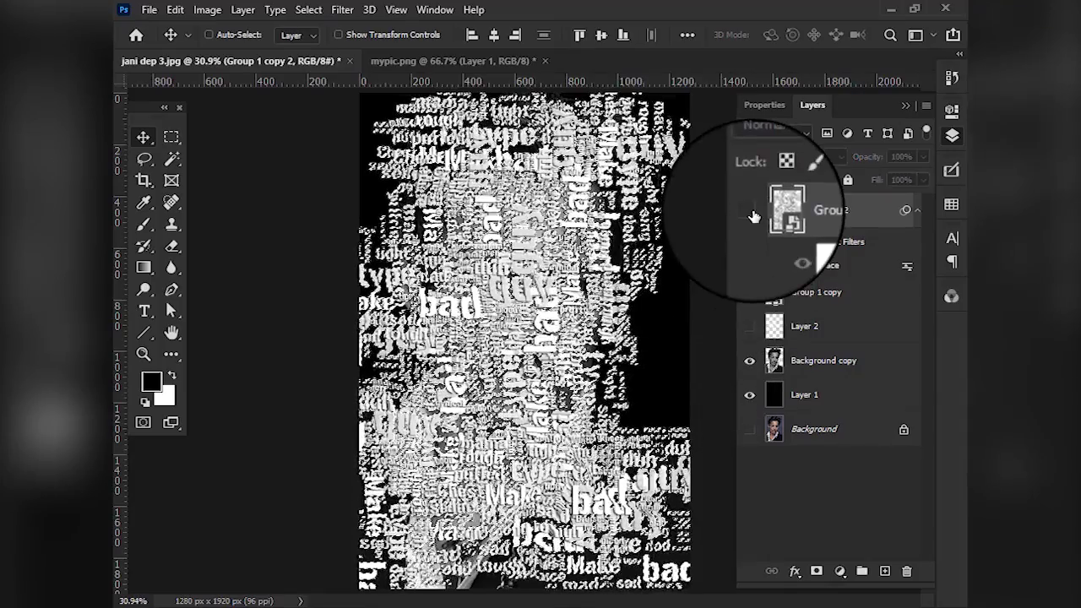
# Step: Mask the Background copy with the displaced text's selection while the text is hidden, and check the result by toggling layer visibility
pyautogui.click(774, 360)
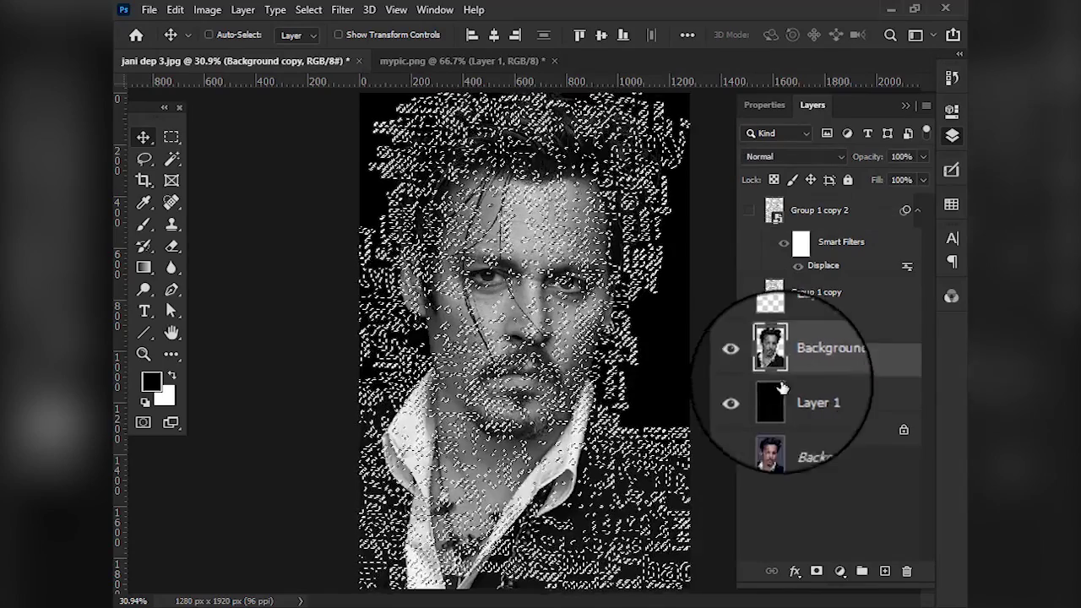
pyautogui.click(816, 572)
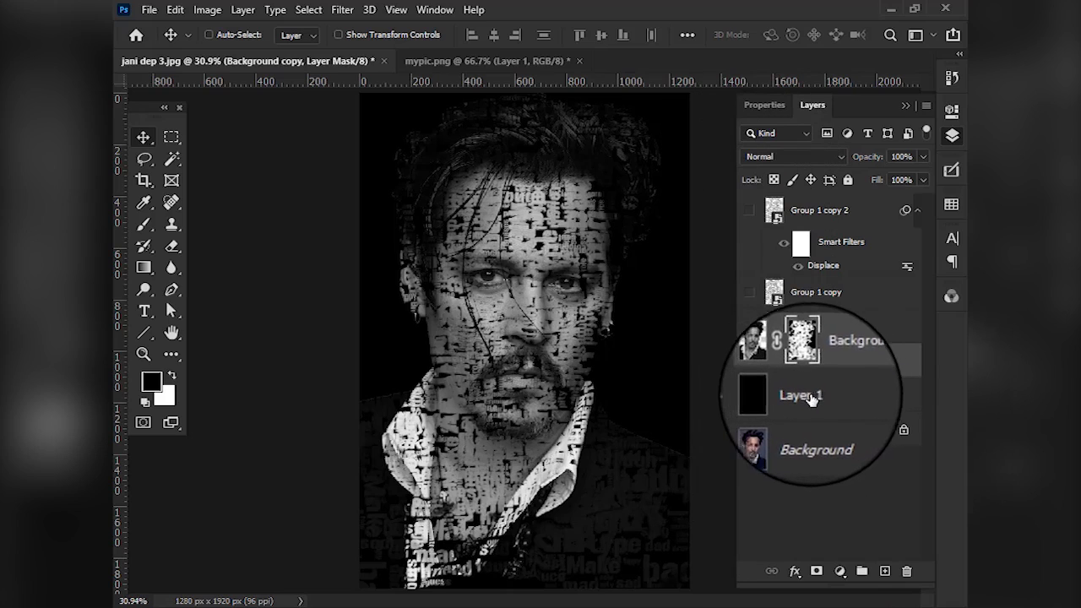
pyautogui.click(750, 401)
pyautogui.click(751, 399)
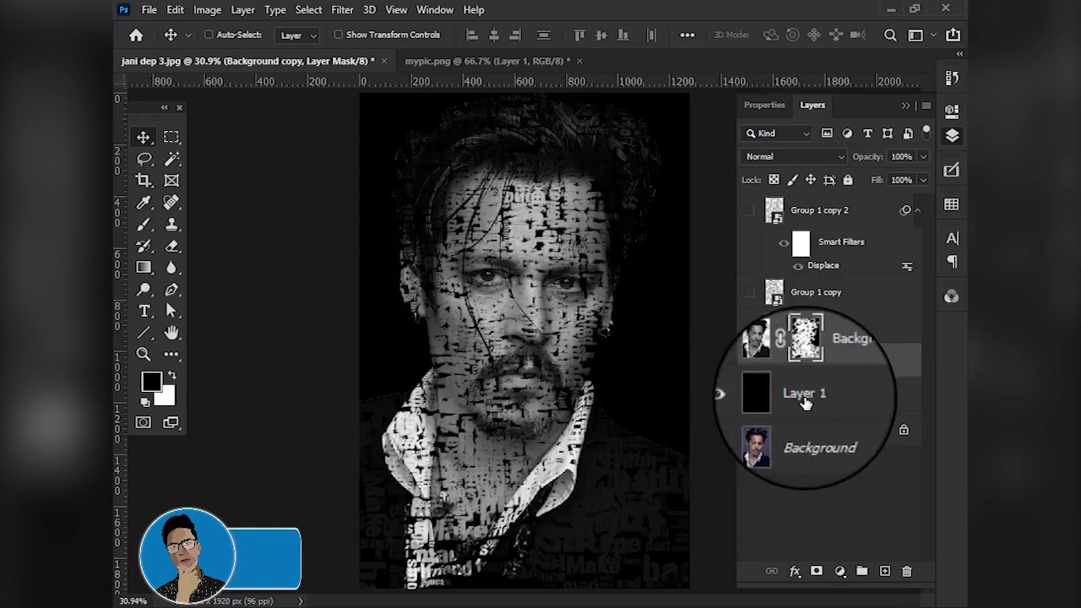
pyautogui.click(752, 363)
pyautogui.click(750, 364)
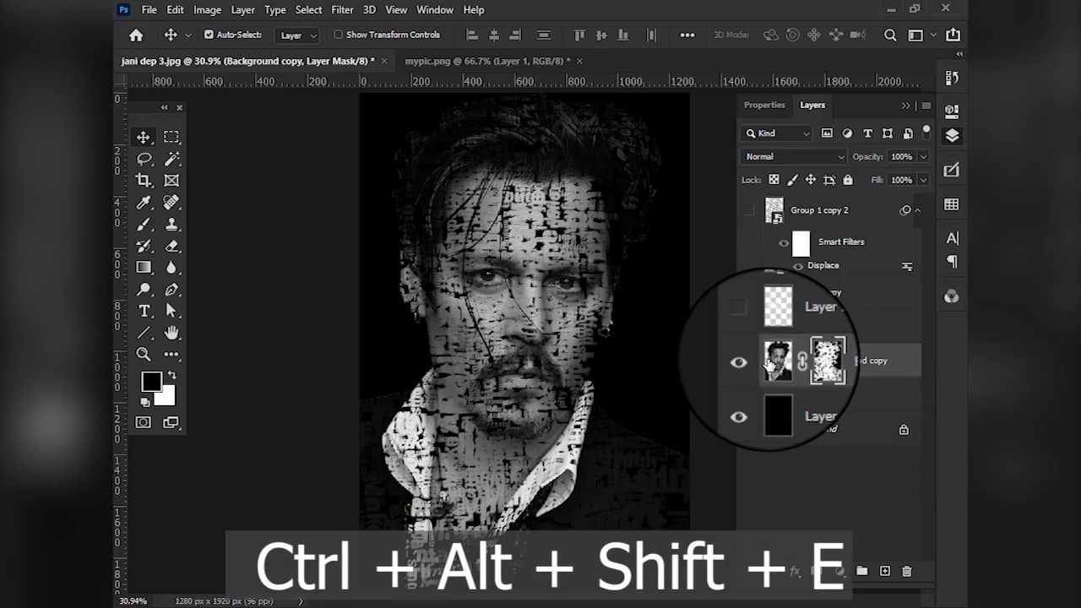
# Step: Stamp the visible layers into a new layer, move it above Group 1 copy 2, and set its blend mode to Linear Burn
pyautogui.hotkey('ctrl', 'alt', 'shift', 'e')
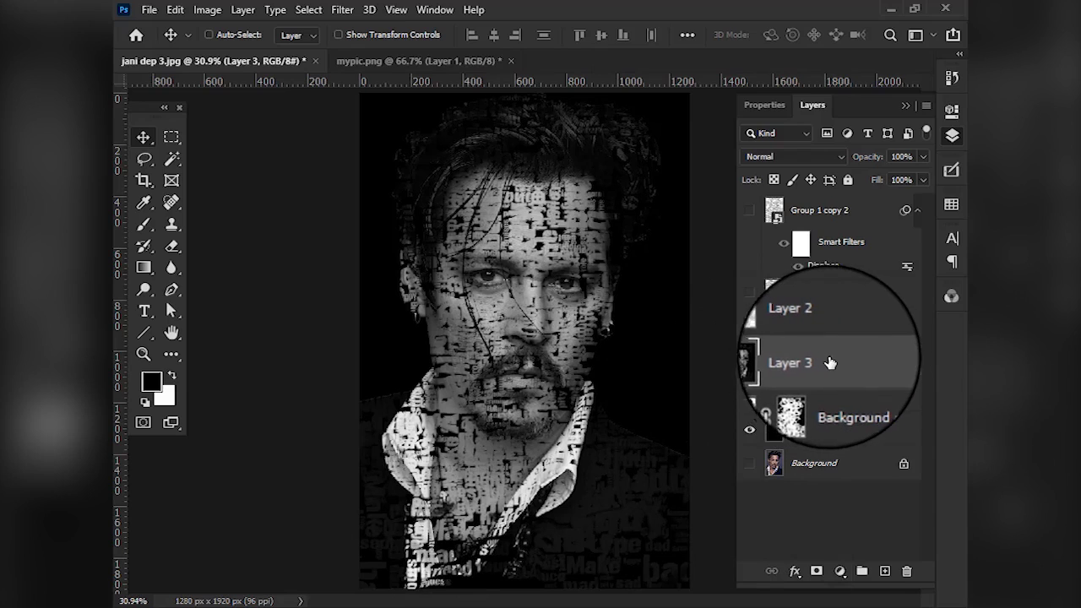
pyautogui.moveTo(836, 368); pyautogui.dragTo(815, 199)
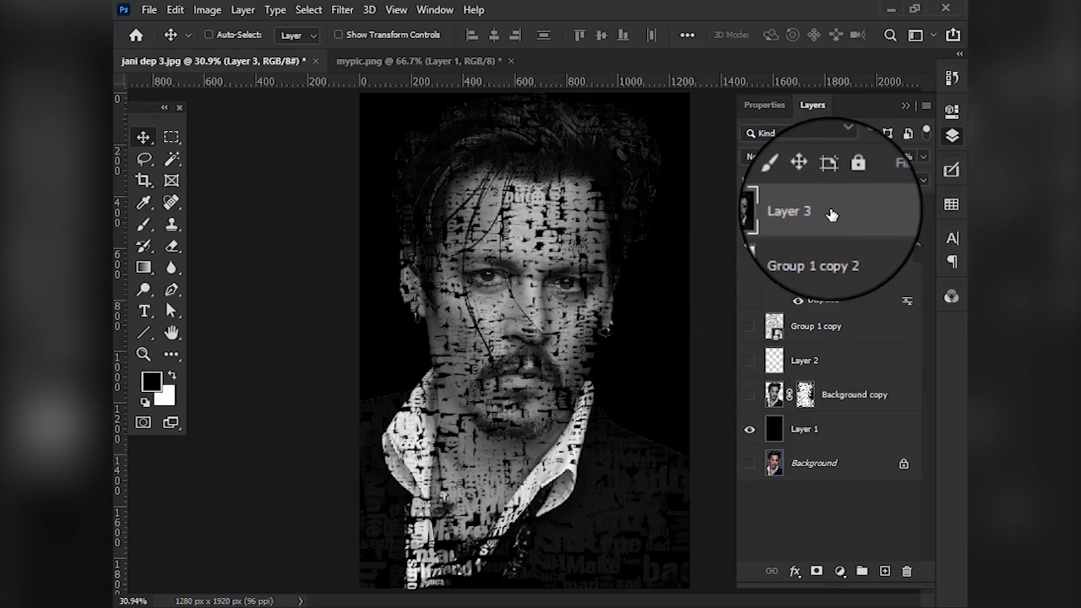
pyautogui.click(807, 161)
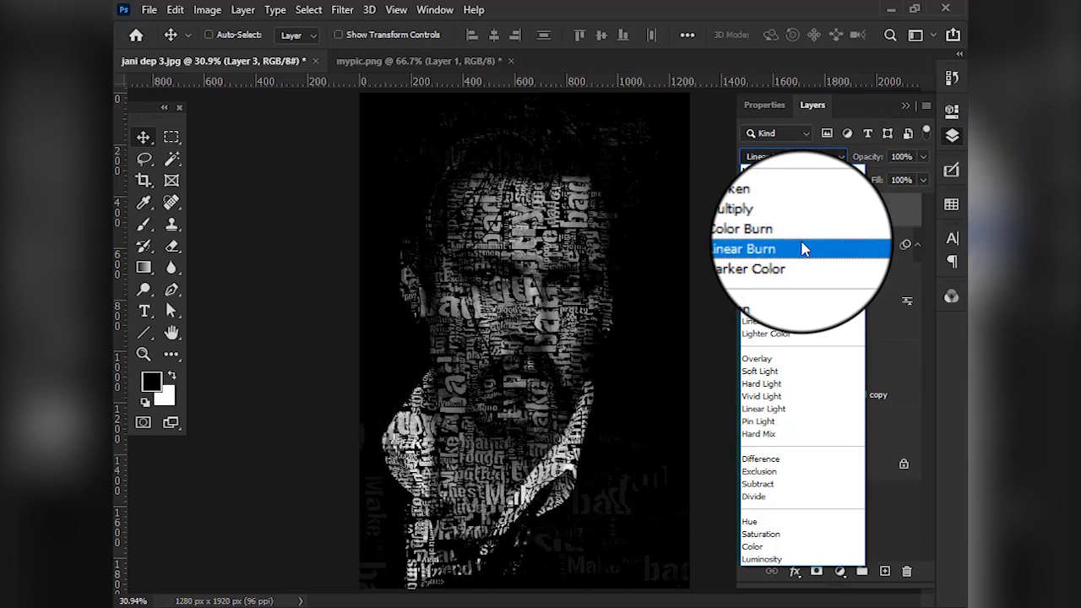
pyautogui.click(802, 249)
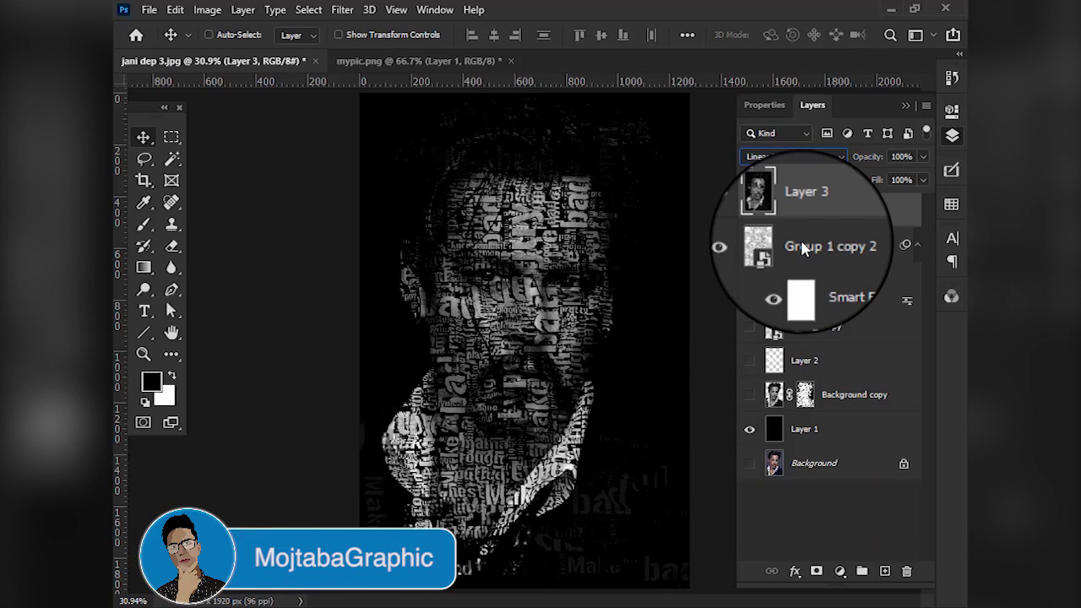
# Step: Show Group 1 copy at the top of the layer stack and give it an inverted mask of the man's silhouette
pyautogui.click(778, 328)
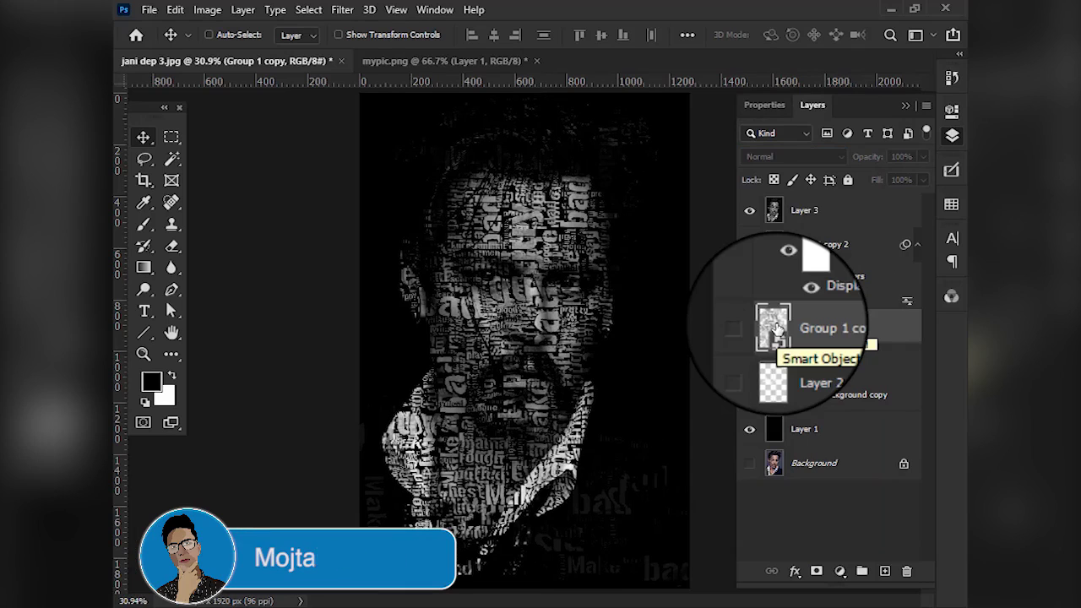
pyautogui.click(750, 330)
pyautogui.moveTo(812, 327); pyautogui.dragTo(807, 196)
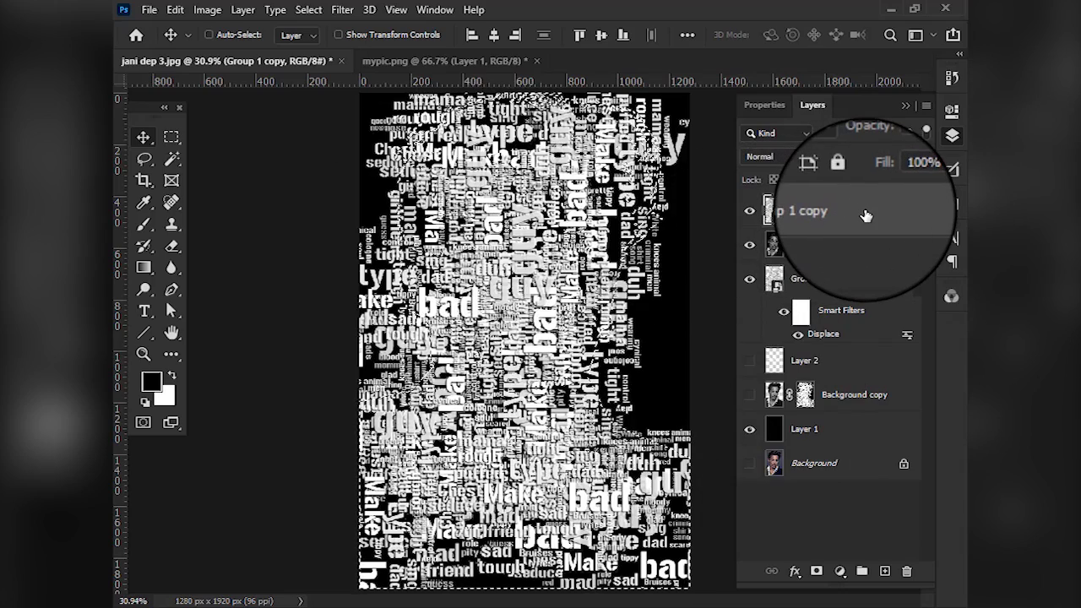
pyautogui.click(817, 573)
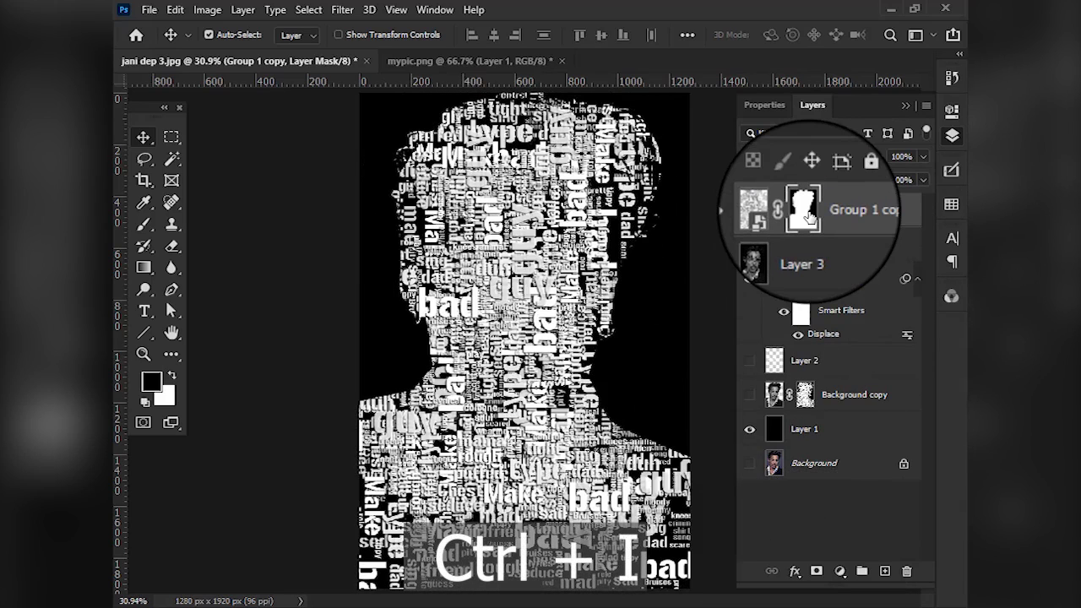
pyautogui.hotkey('ctrl', 'i')
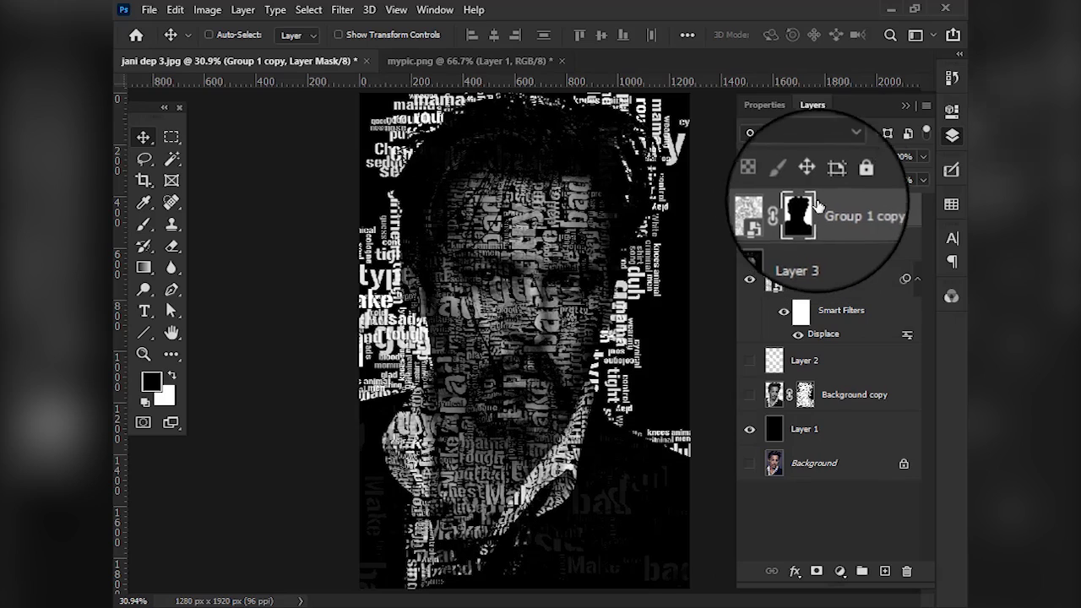
# Step: Set the opacity of the masked Group 1 copy layer to 20%
pyautogui.moveTo(873, 160); pyautogui.dragTo(859, 161)
pyautogui.click(871, 159)
pyautogui.write('20')
pyautogui.press('Return')
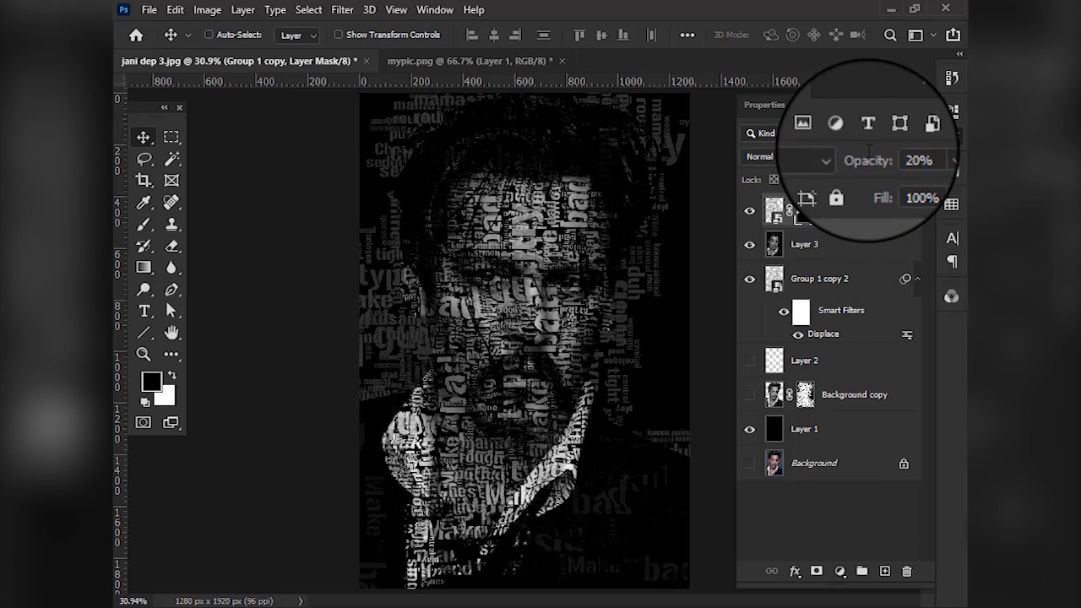